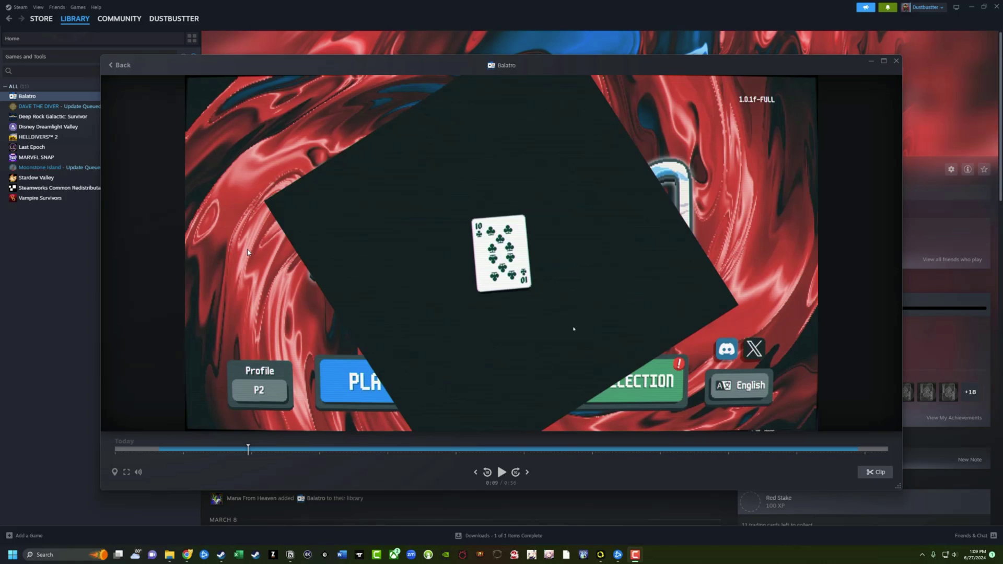
Play the Balatro recording, skip ahead on its timeline, pause playback and close the player
{"action": "left_click", "coordinate": [502, 474]}
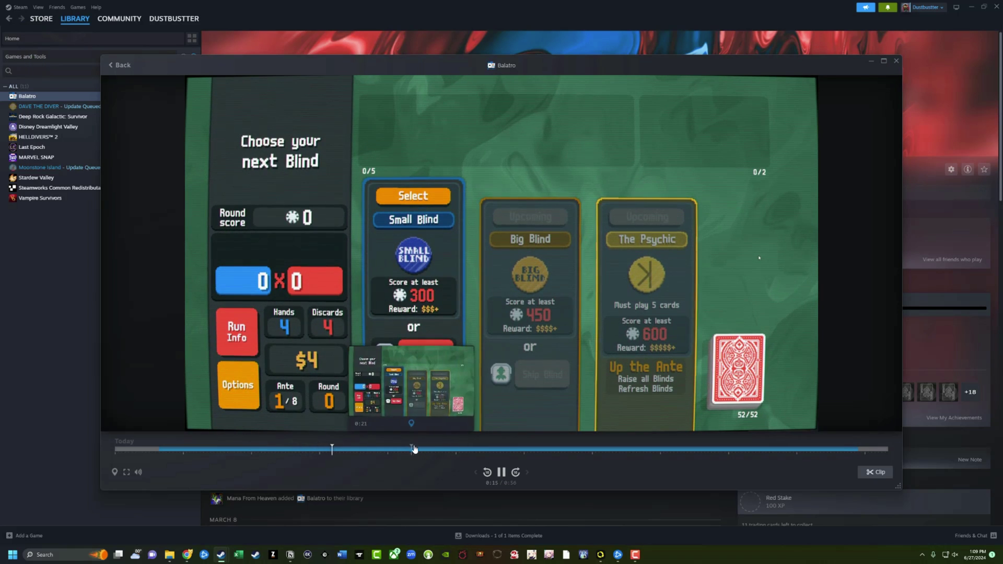
{"action": "left_click", "coordinate": [518, 457]}
{"action": "left_click", "coordinate": [500, 472]}
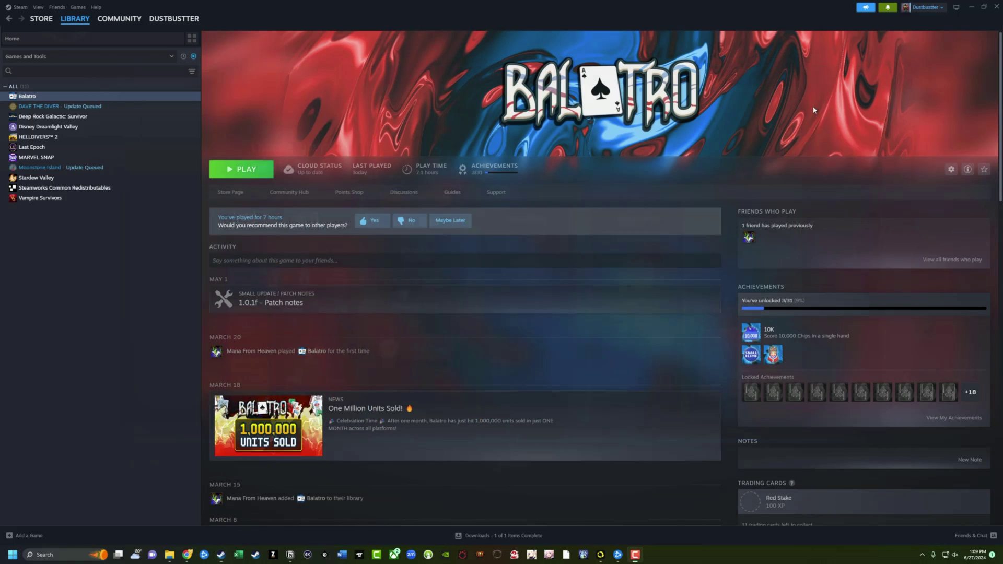
{"action": "left_click", "coordinate": [895, 61]}
Check the Client Beta Participation options in the Interface settings, leaving Steam Beta Update selected, and close the settings
{"action": "left_click", "coordinate": [20, 7]}
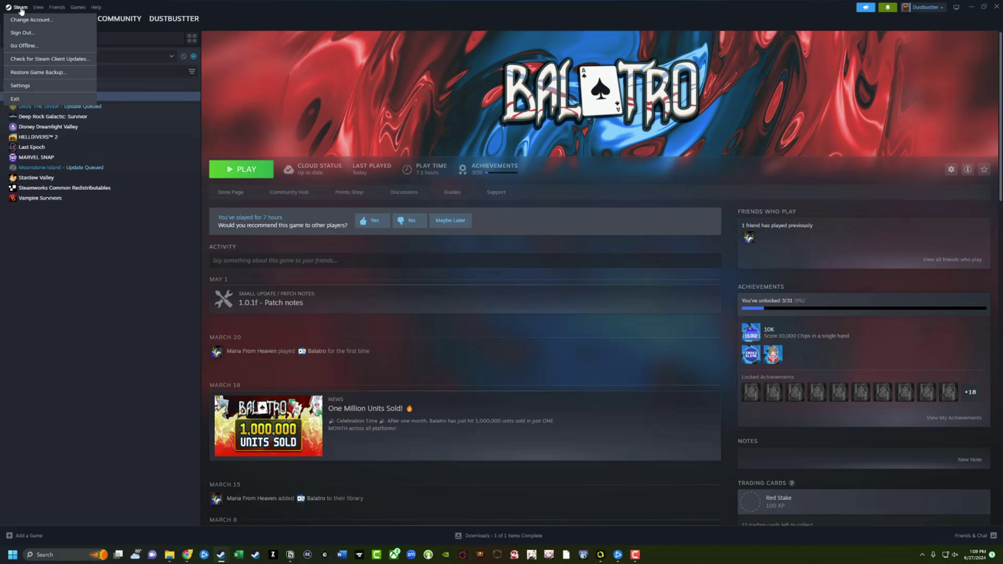
{"action": "left_click", "coordinate": [20, 87]}
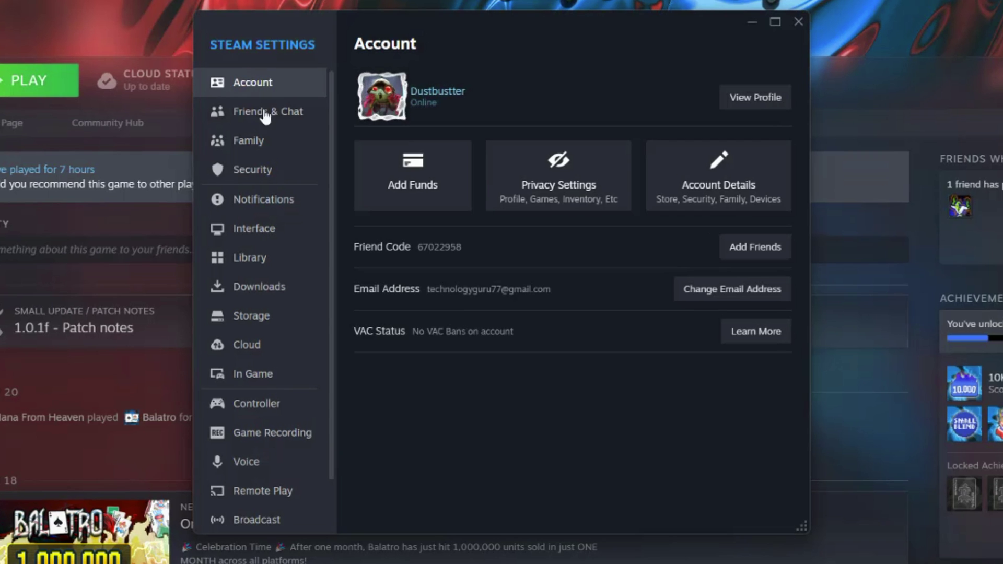
{"action": "left_click", "coordinate": [265, 231]}
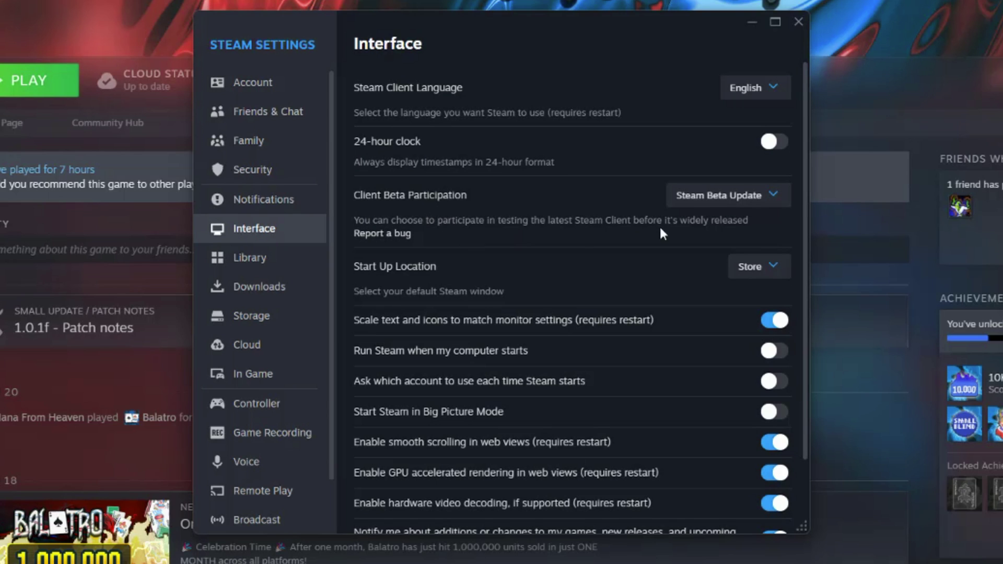
{"action": "left_click", "coordinate": [720, 199]}
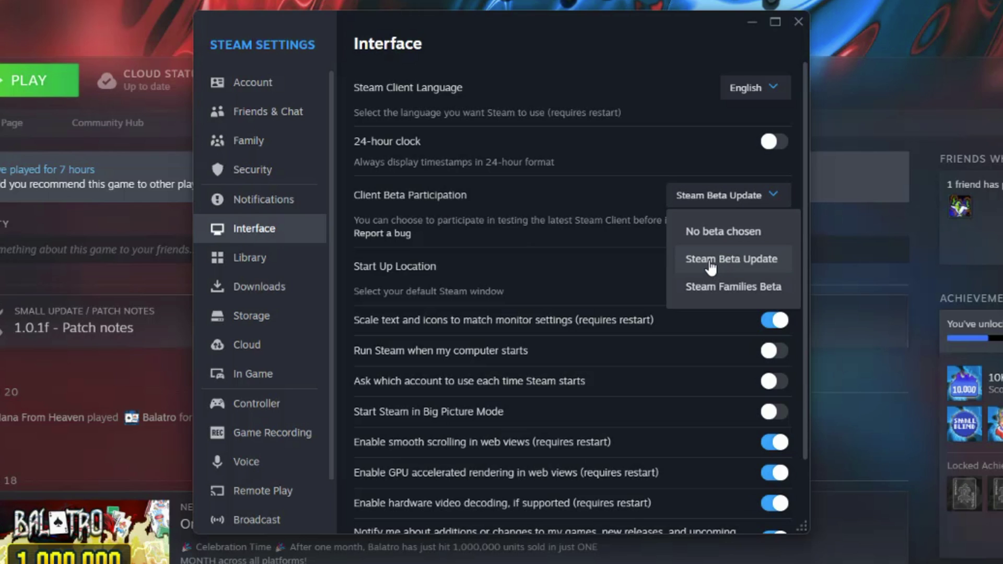
{"action": "left_click", "coordinate": [617, 205]}
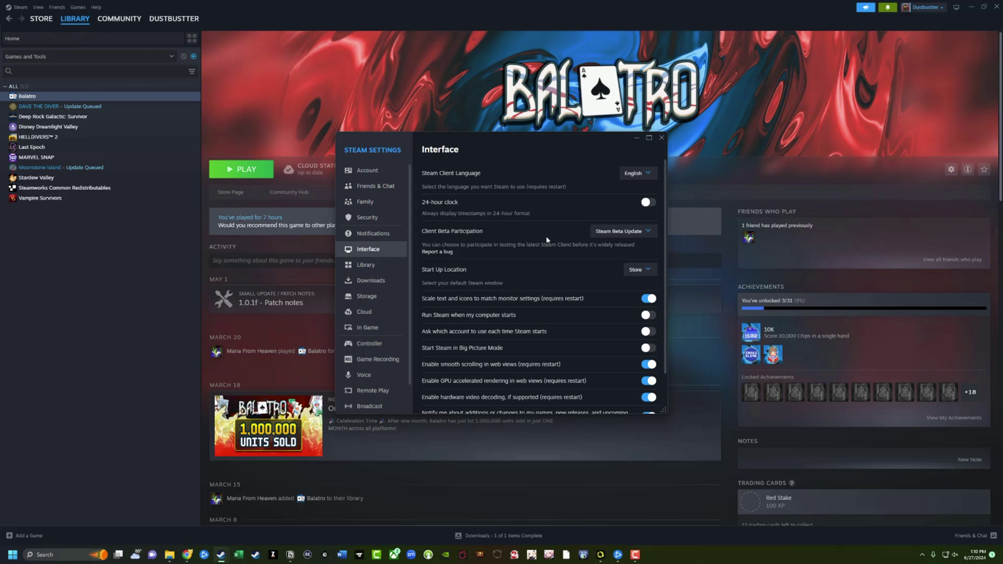
{"action": "left_click", "coordinate": [662, 138]}
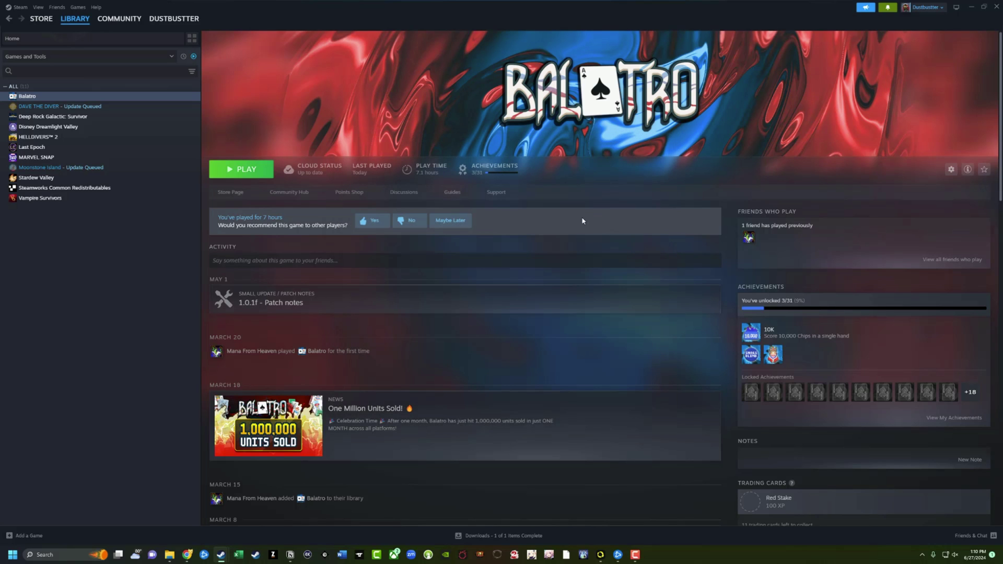
Open the Game Recording settings and maximize the settings window
{"action": "left_click", "coordinate": [24, 9]}
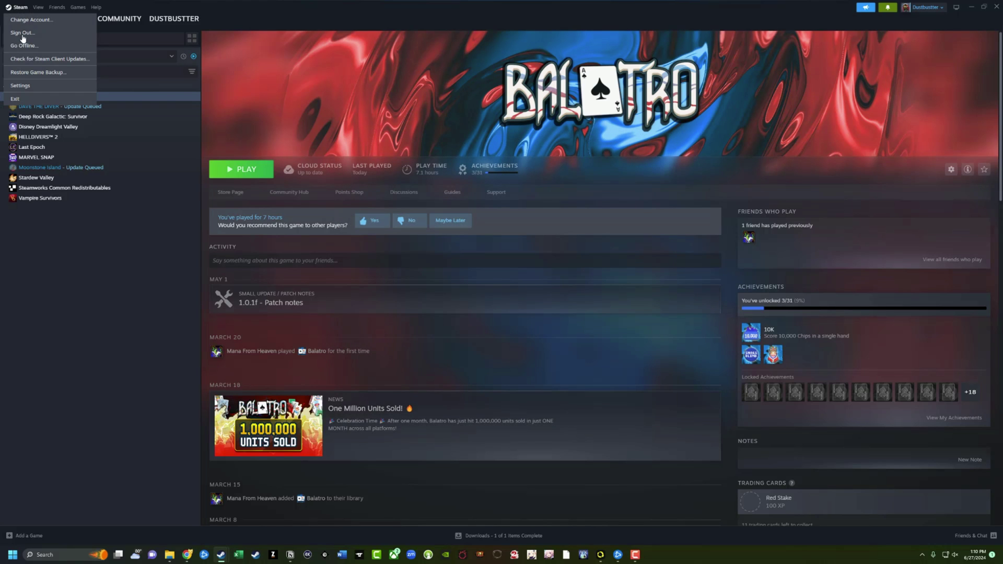
{"action": "left_click", "coordinate": [21, 85]}
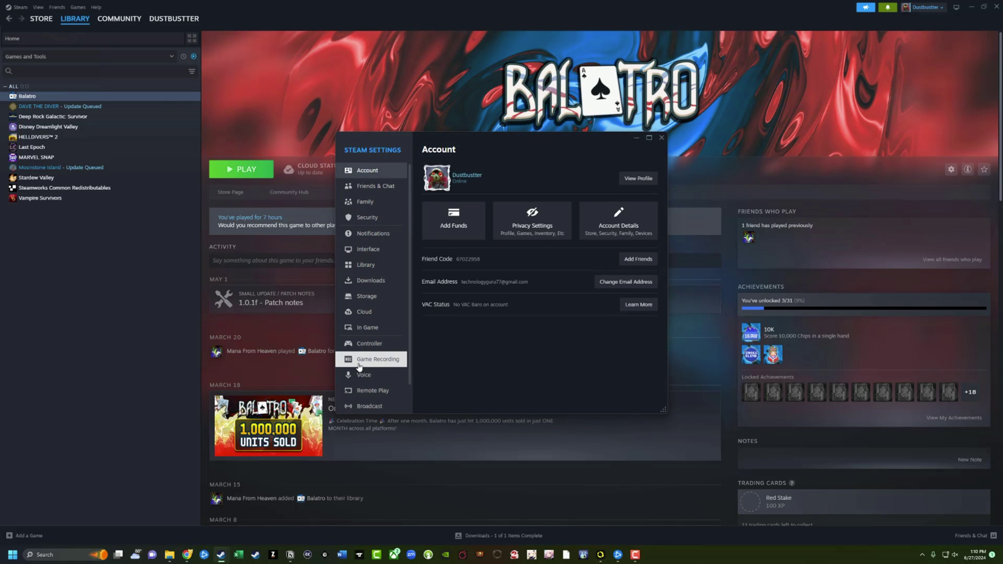
{"action": "left_click", "coordinate": [368, 361]}
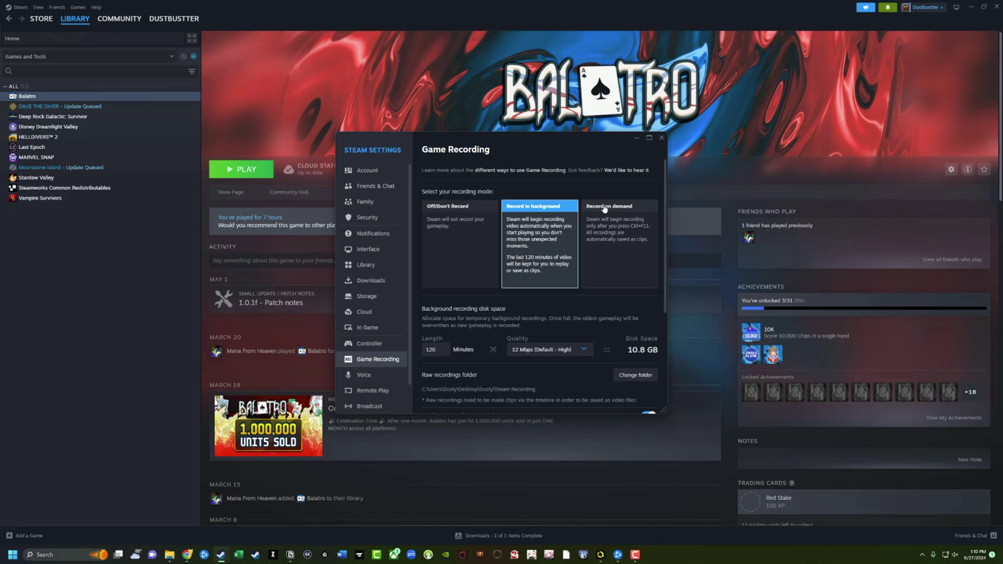
{"action": "left_click", "coordinate": [649, 137]}
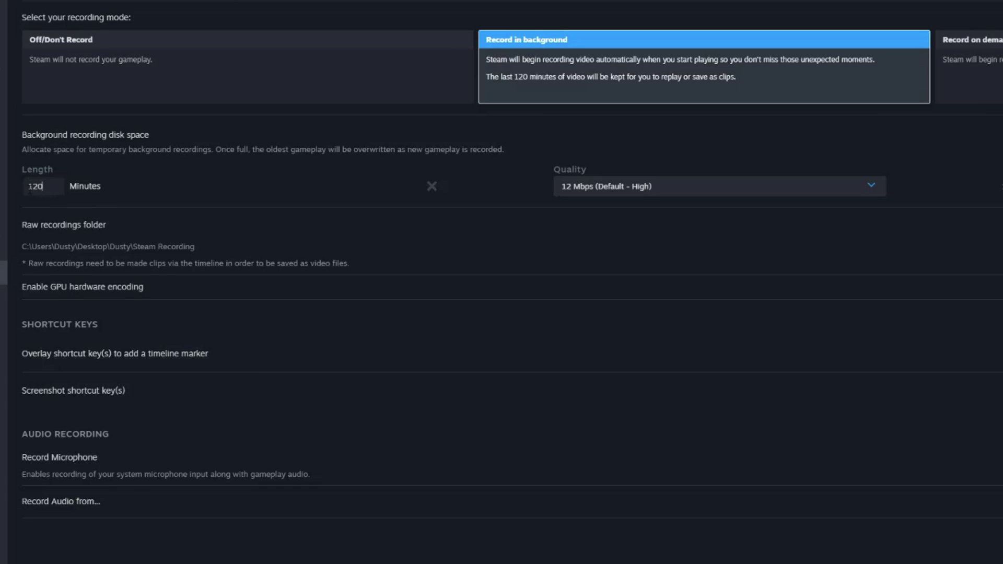
Try a background recording length of 240 minutes and set it back to 120 minutes
{"action": "type", "text": "4"}
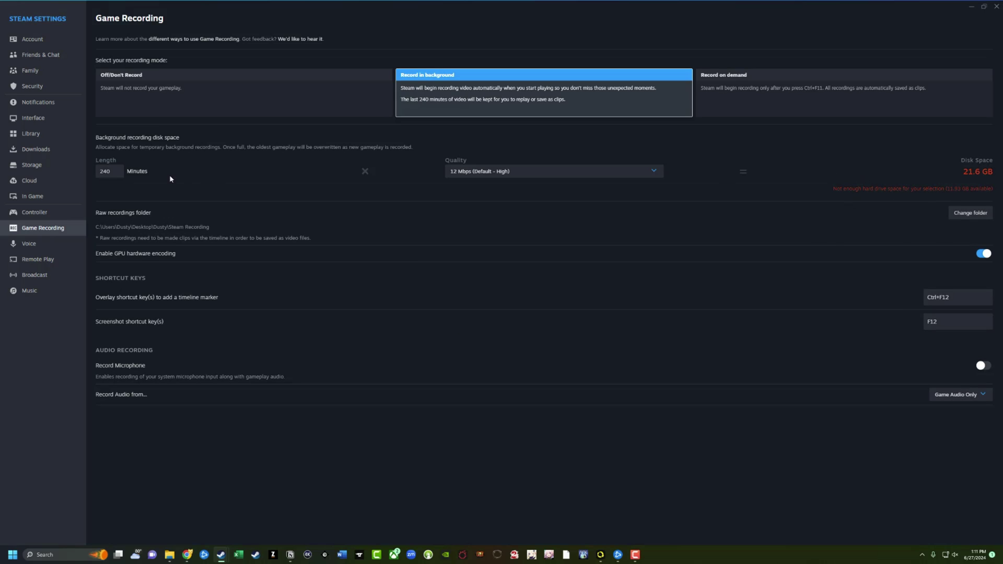
{"action": "left_click_drag", "start_coordinate": [119, 172], "coordinate": [87, 177]}
{"action": "type", "text": "120"}
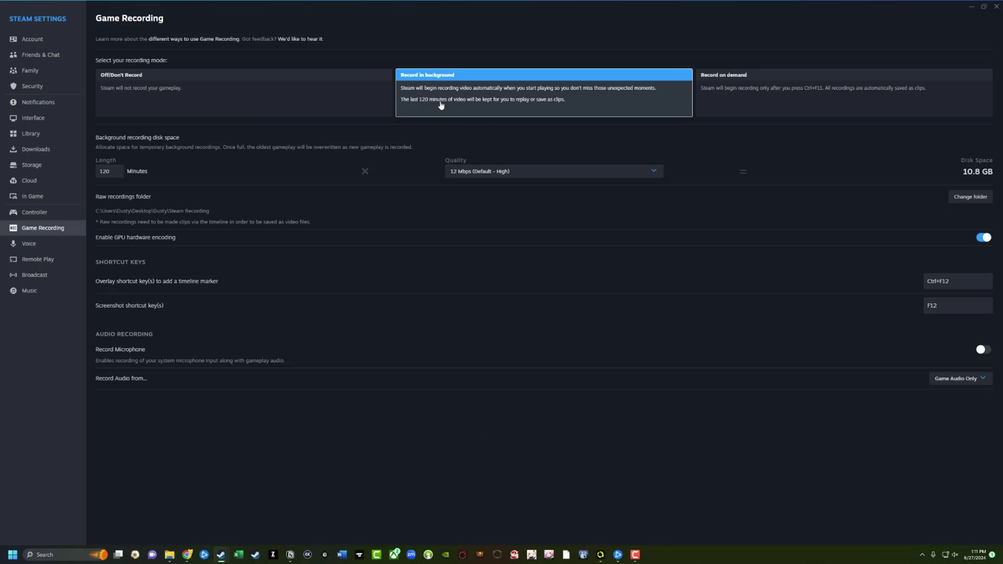
Set the recording mode to Record on demand
{"action": "left_click", "coordinate": [736, 103]}
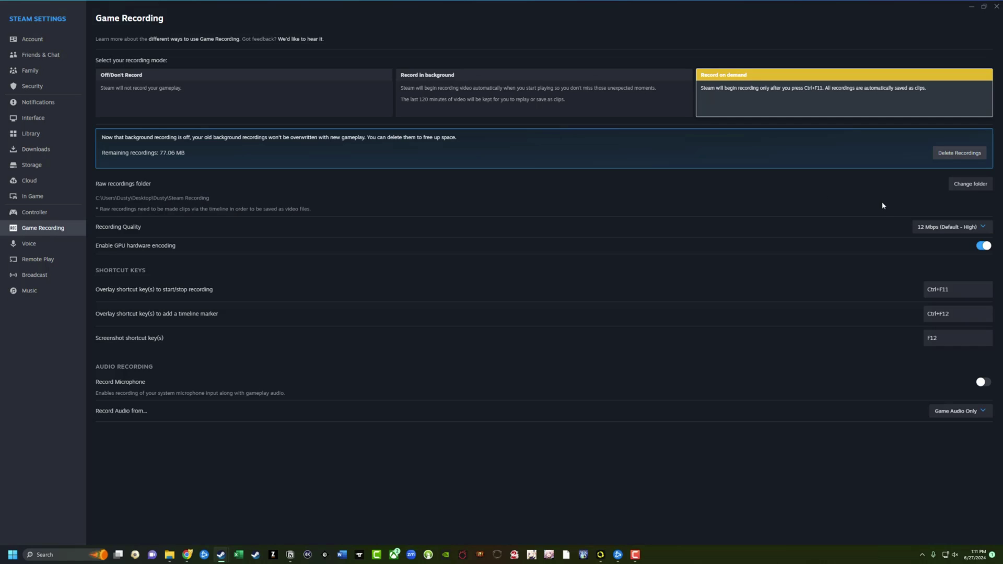
{"action": "left_click", "coordinate": [966, 185]}
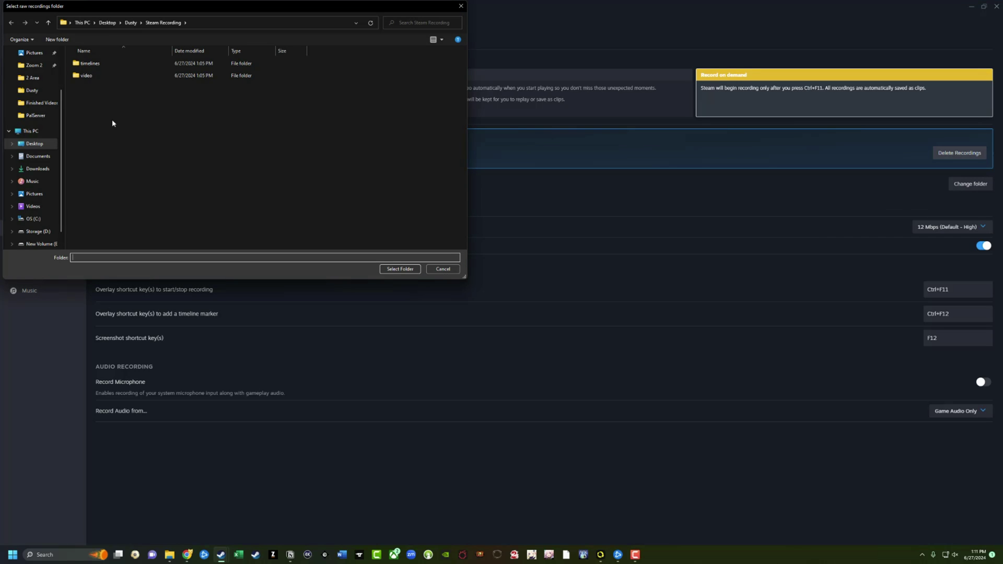
{"action": "left_click", "coordinate": [32, 91]}
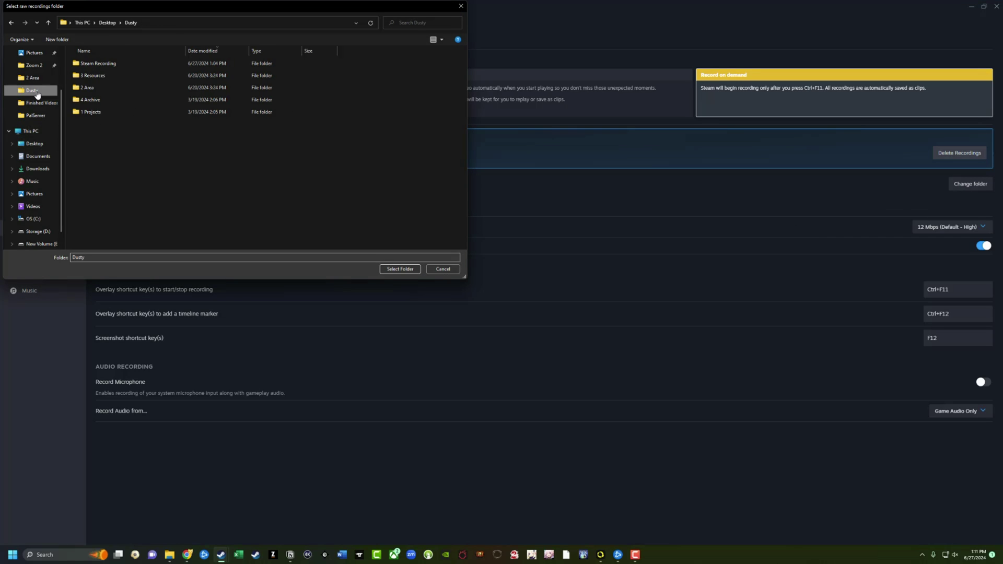
{"action": "right_click", "coordinate": [128, 142]}
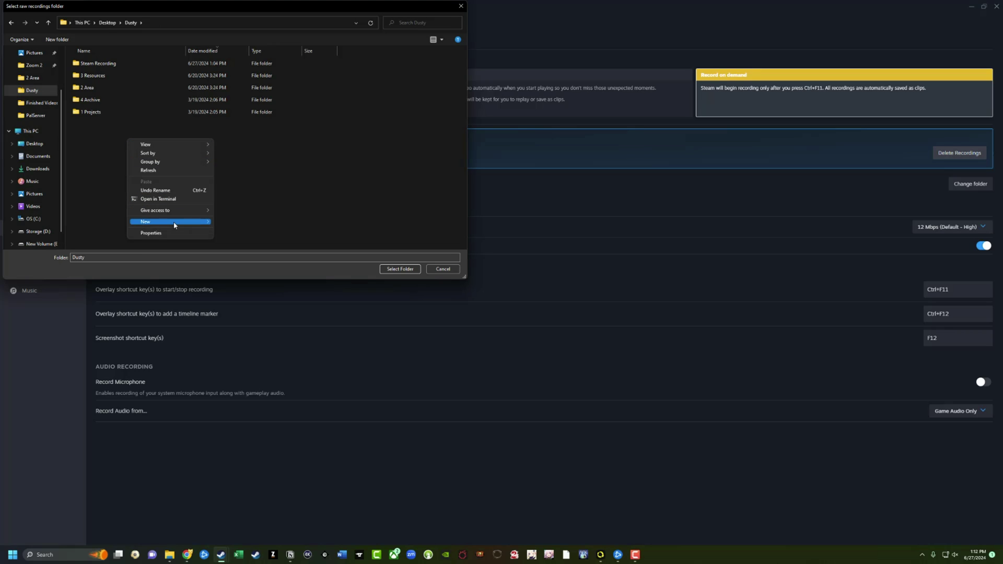
{"action": "mouse_move", "coordinate": [172, 221]}
{"action": "left_click", "coordinate": [287, 188]}
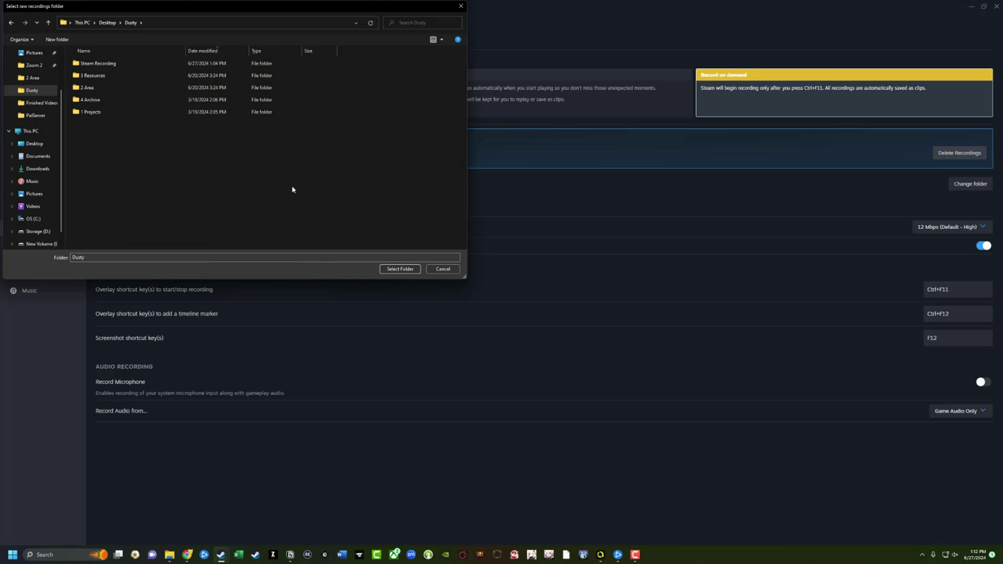
{"action": "left_click", "coordinate": [445, 270]}
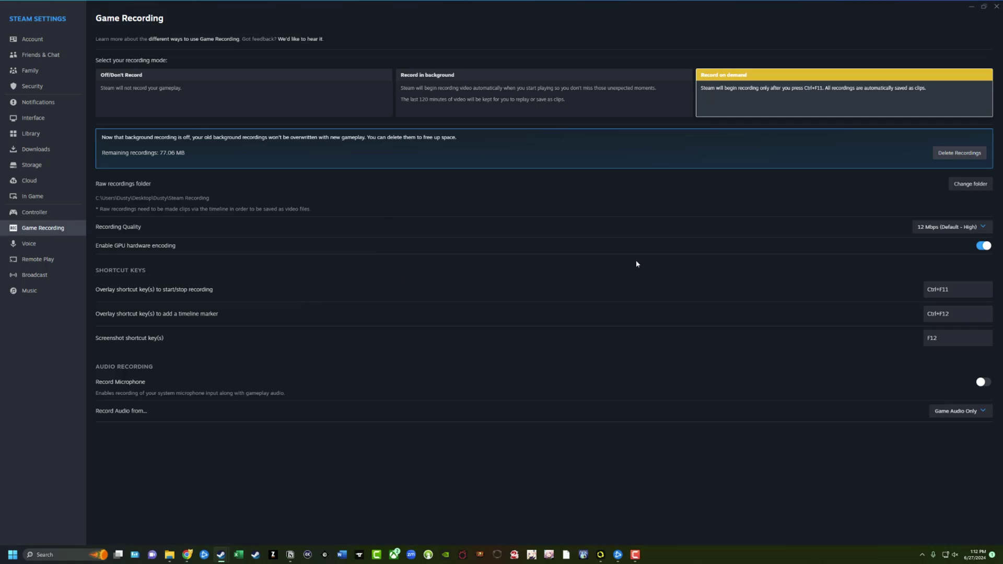
Examine the recording quality options, the start/stop recording shortcut and the choices for the recorded audio source, keeping 12 Mbps (Default - High)
{"action": "left_click", "coordinate": [925, 227]}
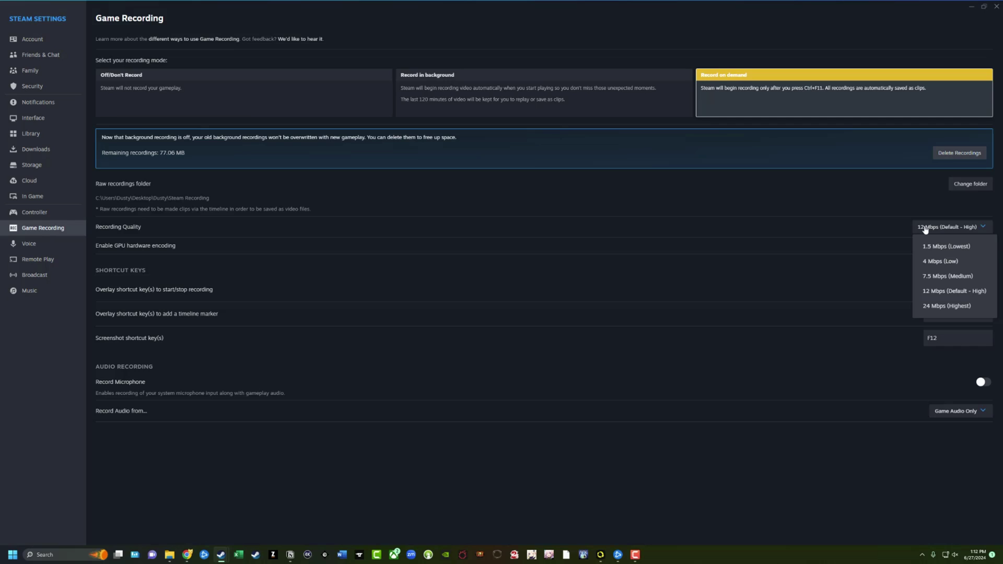
{"action": "left_click", "coordinate": [940, 297]}
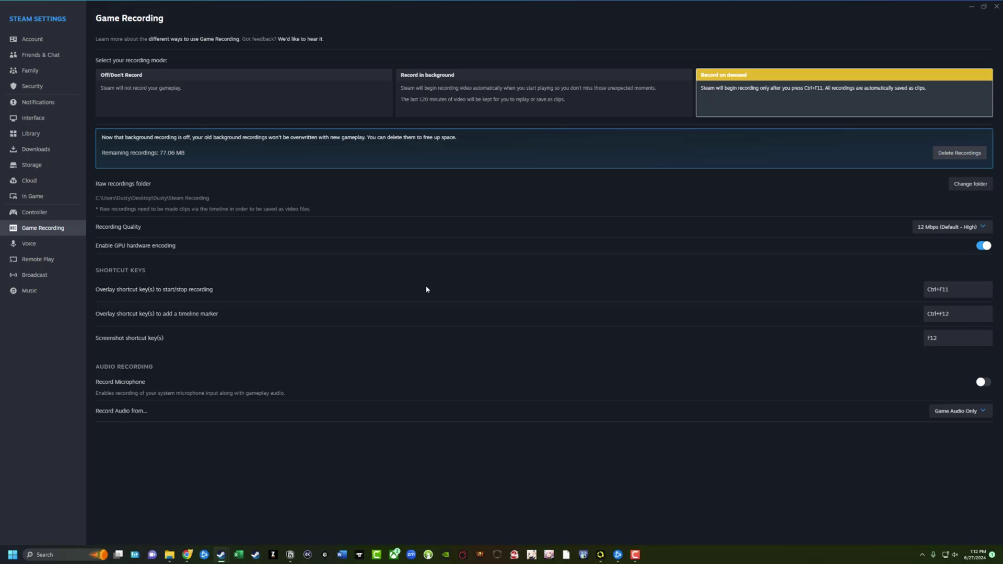
{"action": "left_click", "coordinate": [939, 292]}
{"action": "left_click_drag", "start_coordinate": [959, 291], "coordinate": [929, 291]}
{"action": "left_click", "coordinate": [867, 291]}
{"action": "left_click", "coordinate": [954, 412]}
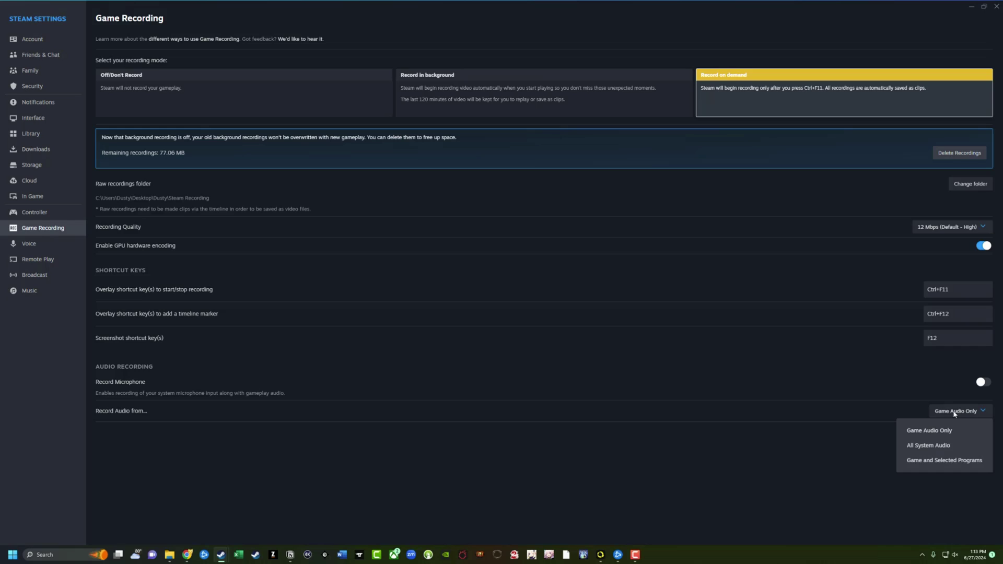
{"action": "left_click", "coordinate": [791, 469]}
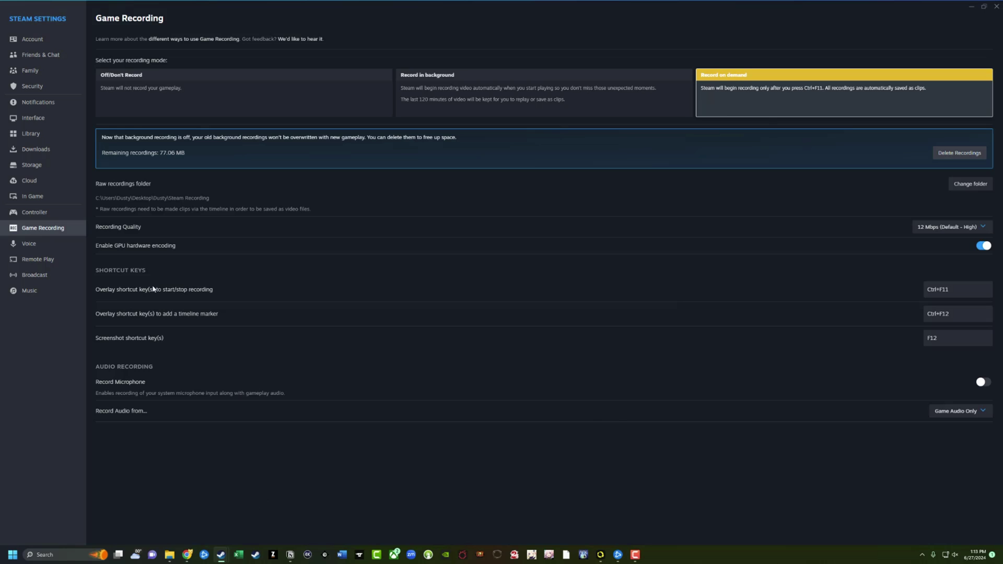
Close the settings, launch Balatro and record an on-demand clip of starting a run up to the blind selection
{"action": "left_click", "coordinate": [997, 7]}
{"action": "left_click", "coordinate": [241, 169]}
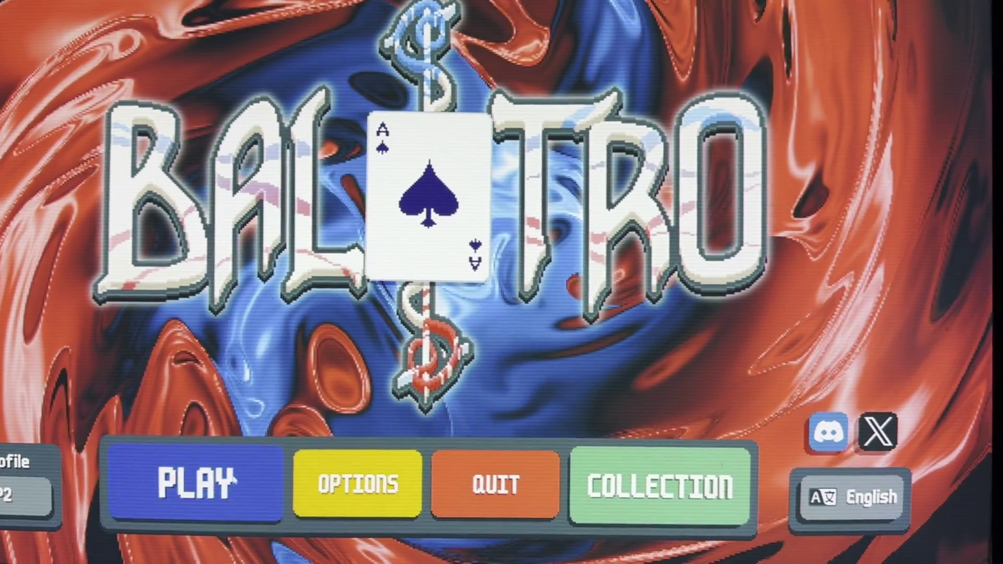
{"action": "left_click", "coordinate": [234, 479]}
{"action": "left_click", "coordinate": [408, 409]}
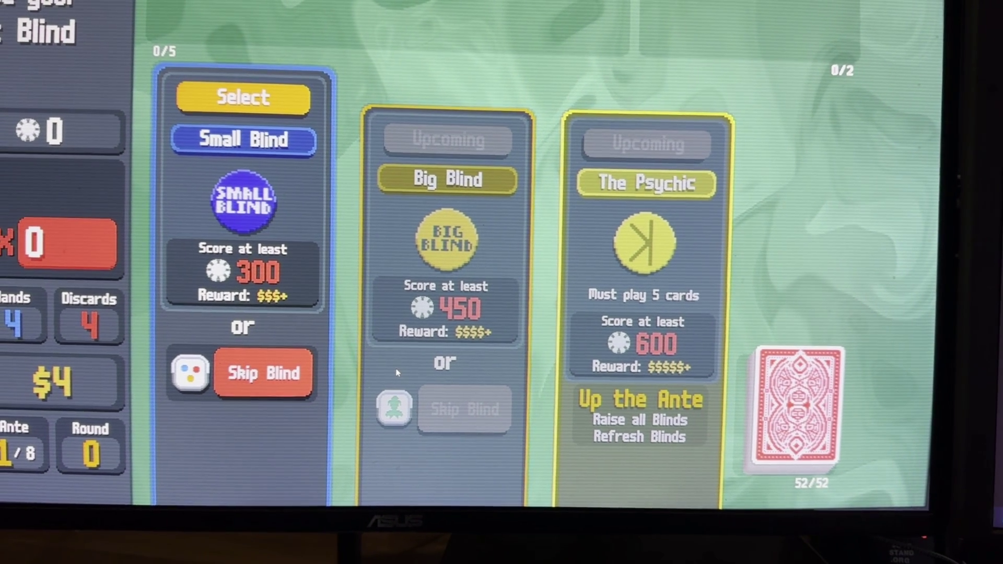
{"action": "key", "text": "ctrl+F11"}
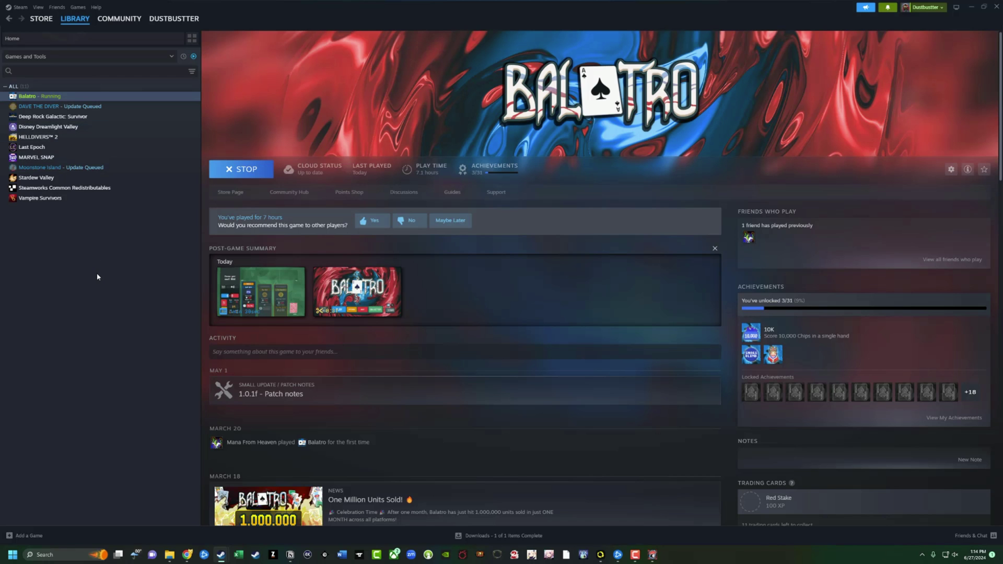
Open the Recordings & Screenshots manager and play the on-demand Balatro clip
{"action": "left_click", "coordinate": [38, 8]}
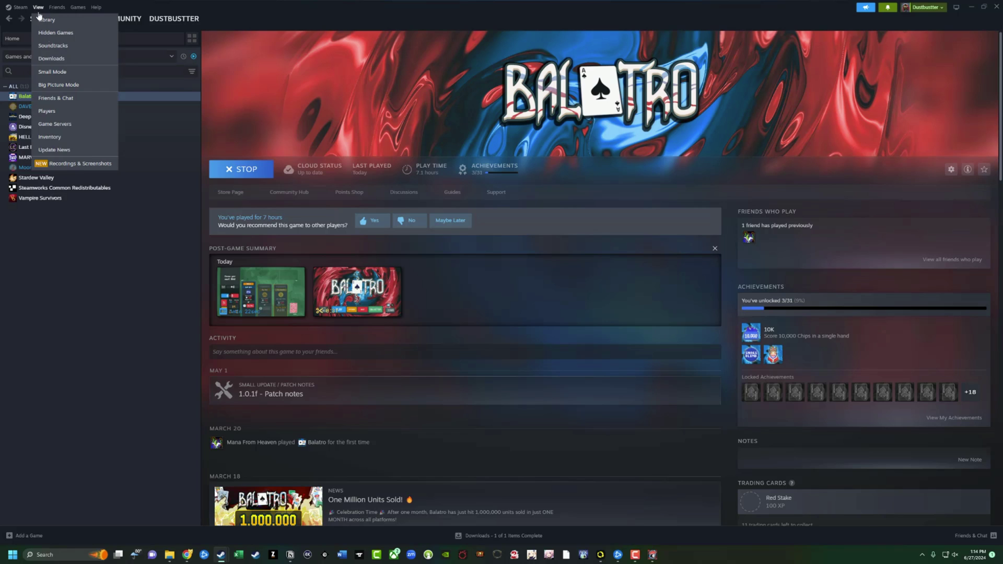
{"action": "left_click", "coordinate": [70, 164]}
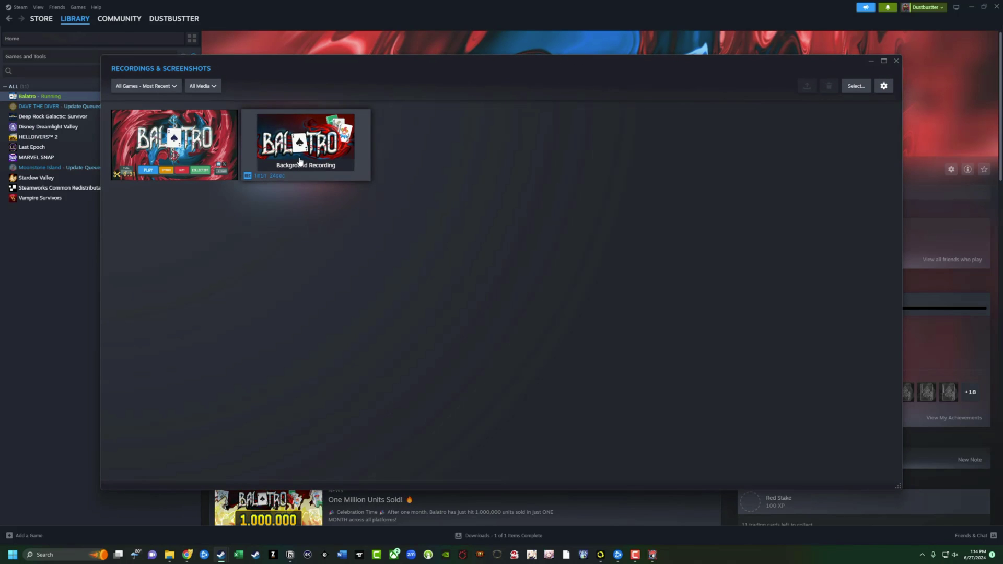
{"action": "mouse_move", "coordinate": [300, 161]}
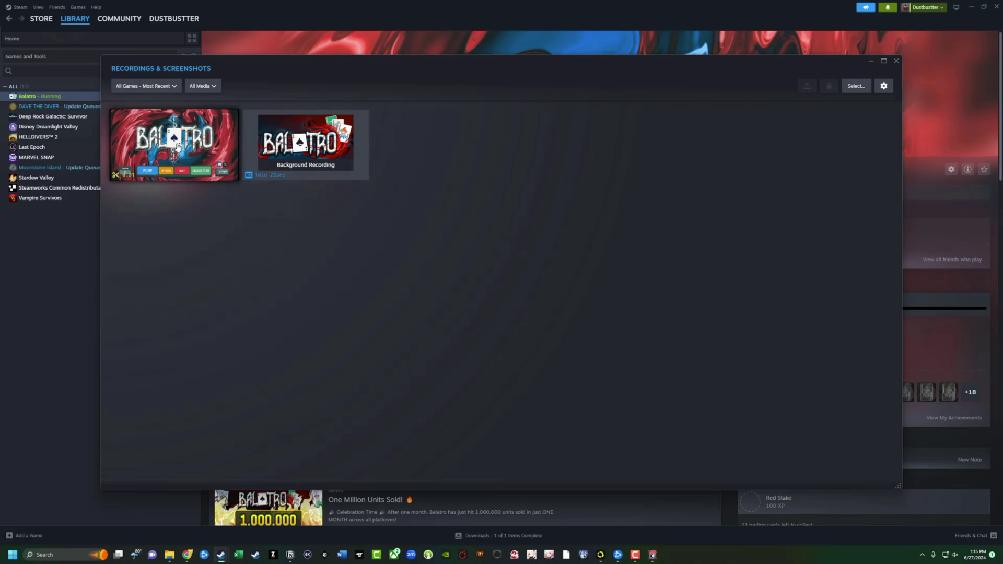
{"action": "mouse_move", "coordinate": [178, 146]}
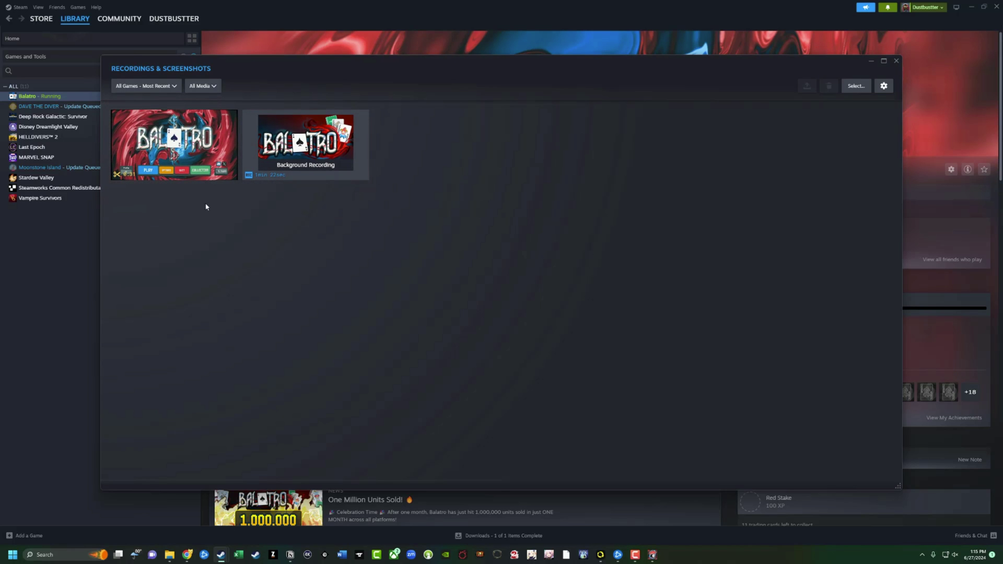
{"action": "left_click", "coordinate": [178, 151]}
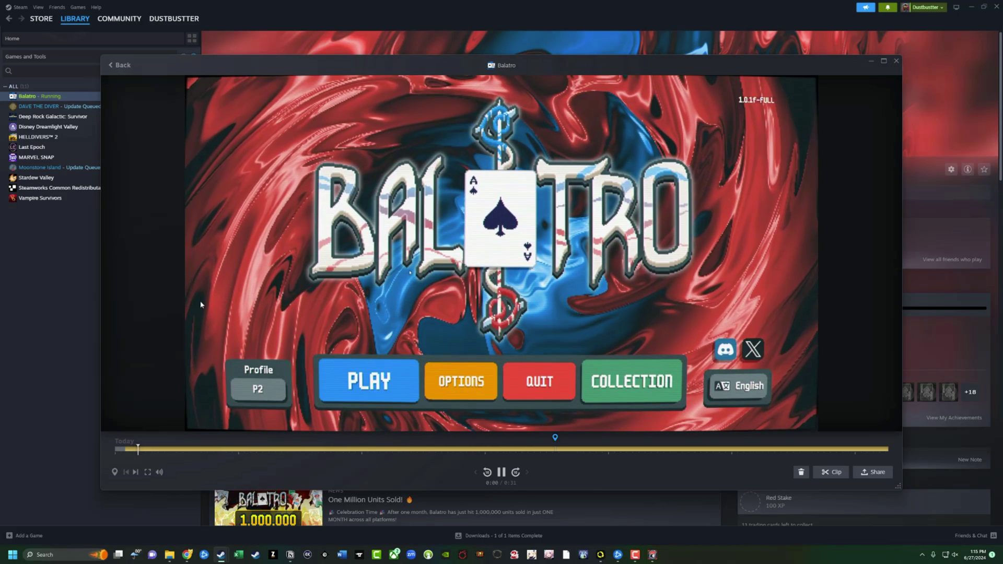
Pause the clip and move the playhead to the user marker on its timeline
{"action": "left_click", "coordinate": [501, 472]}
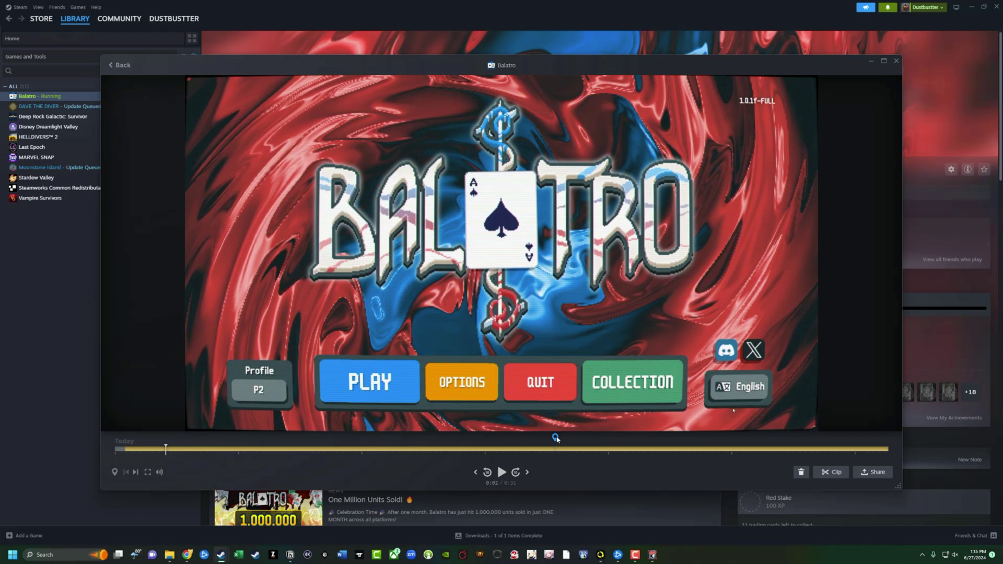
{"action": "left_click", "coordinate": [556, 439]}
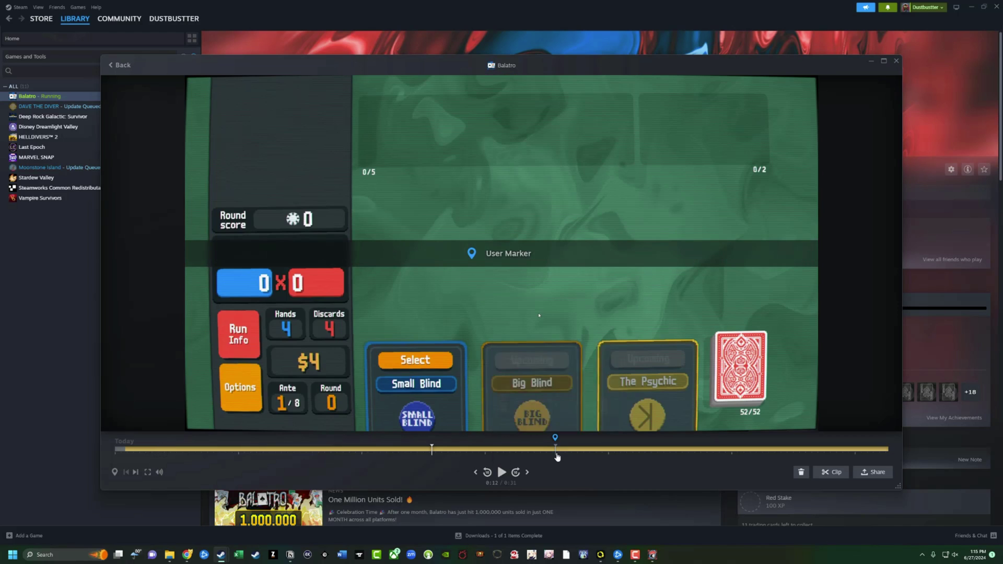
{"action": "left_click", "coordinate": [555, 438]}
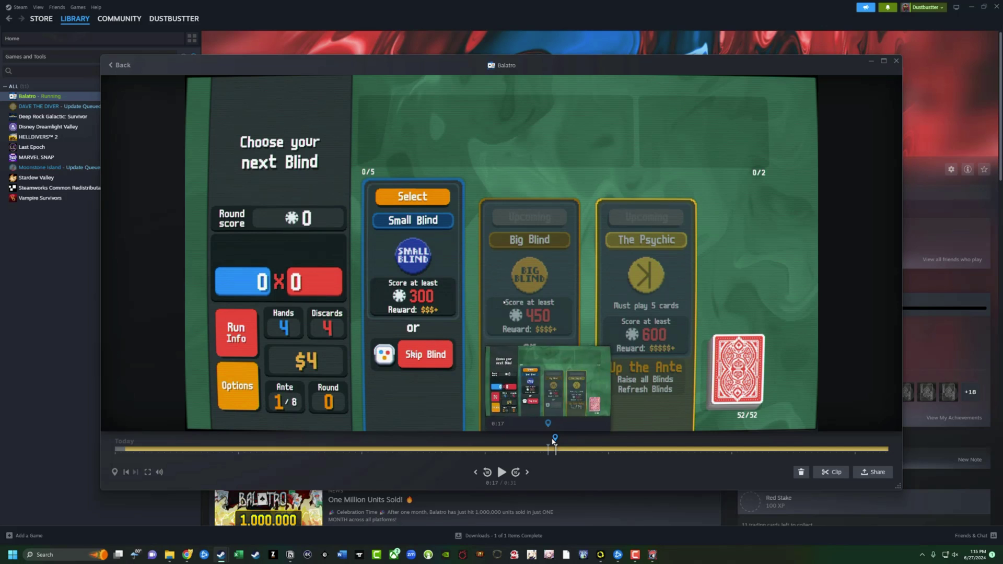
Check the user marker's title and description fields without changing them, and review the clip's save and share options
{"action": "left_click", "coordinate": [543, 425]}
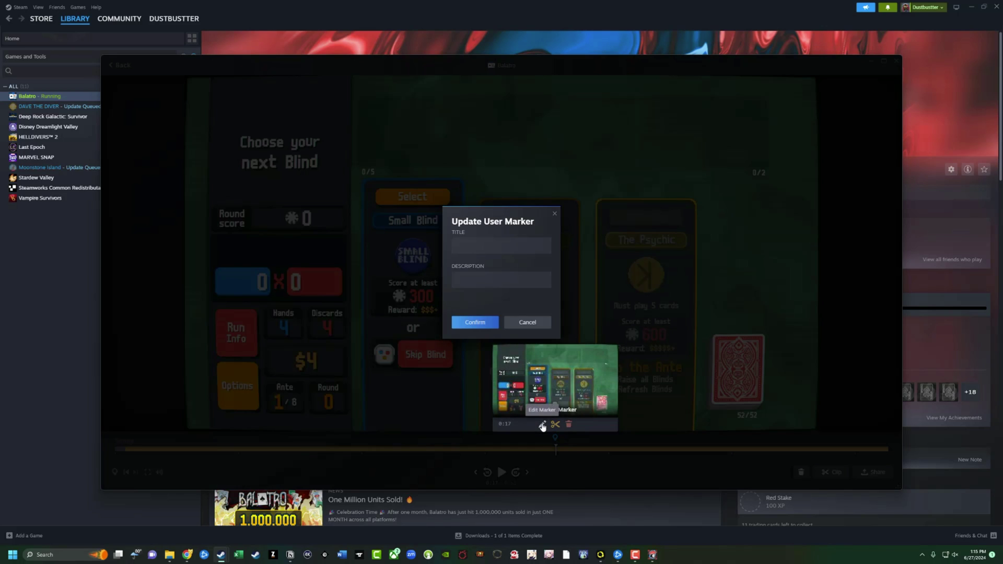
{"action": "left_click", "coordinate": [527, 323]}
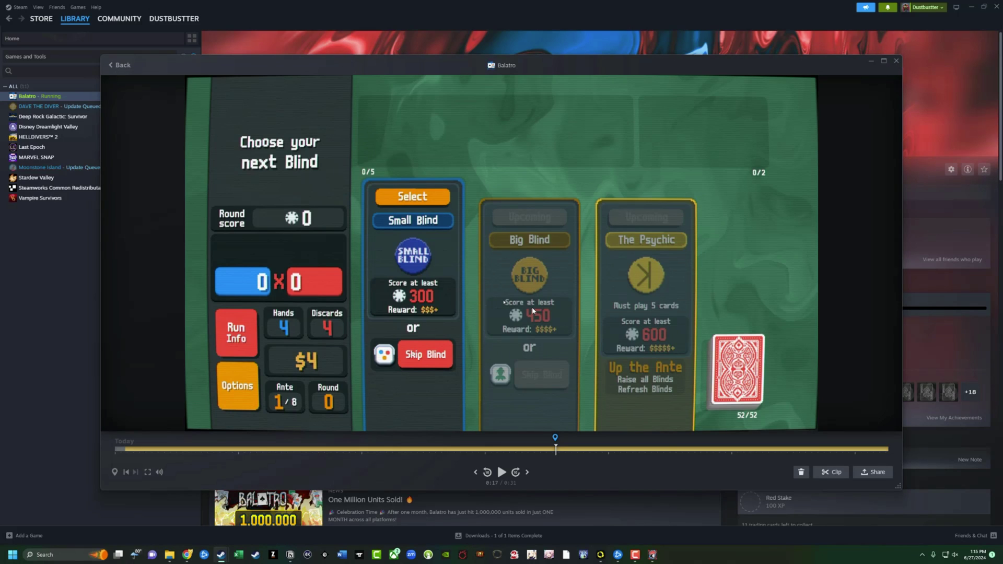
{"action": "left_click", "coordinate": [873, 472]}
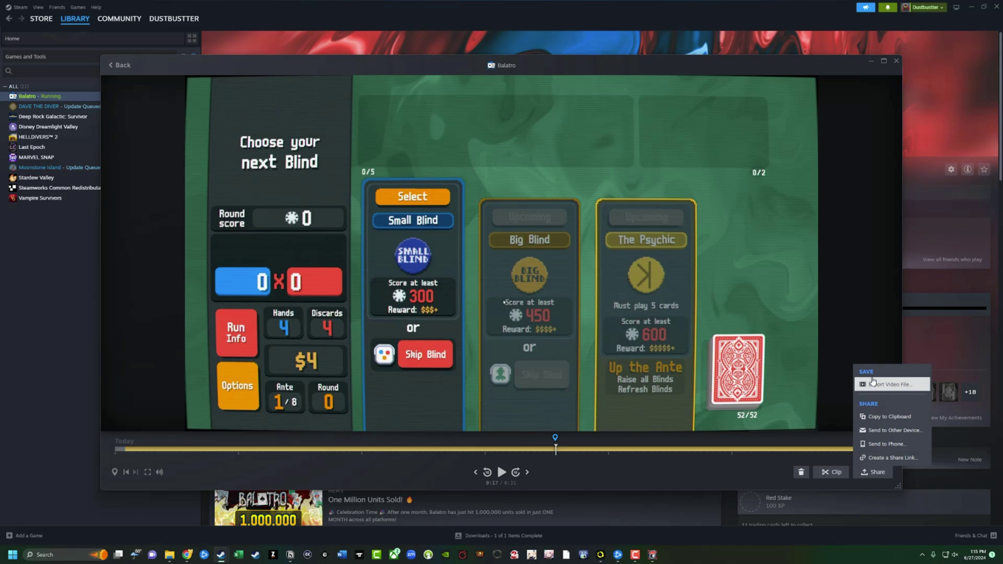
{"action": "left_click", "coordinate": [723, 473]}
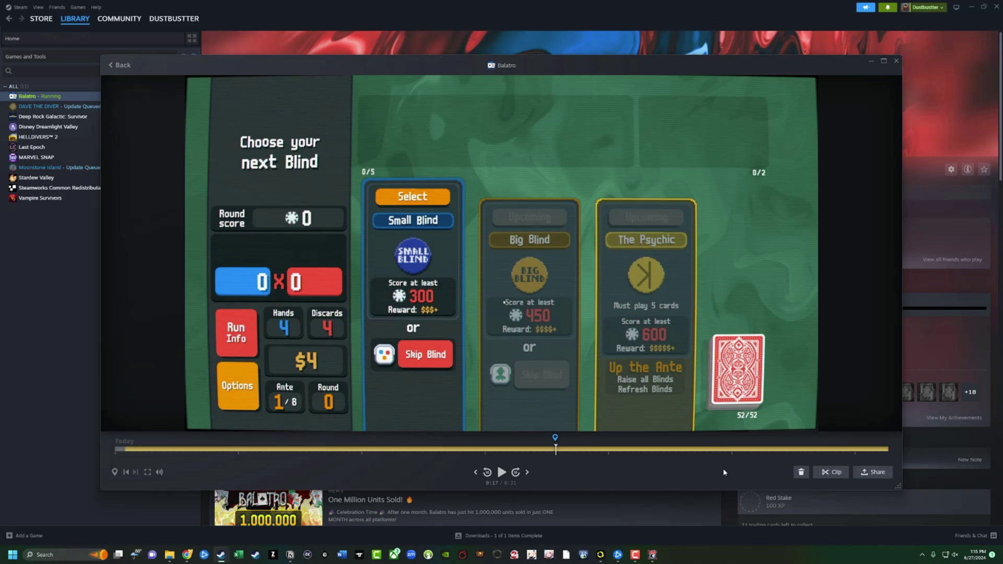
Open the Balatro background recording and inspect its timeline, moving the playhead past the recorded section and back to the earlier user marker
{"action": "left_click", "coordinate": [124, 66]}
{"action": "left_click", "coordinate": [314, 157]}
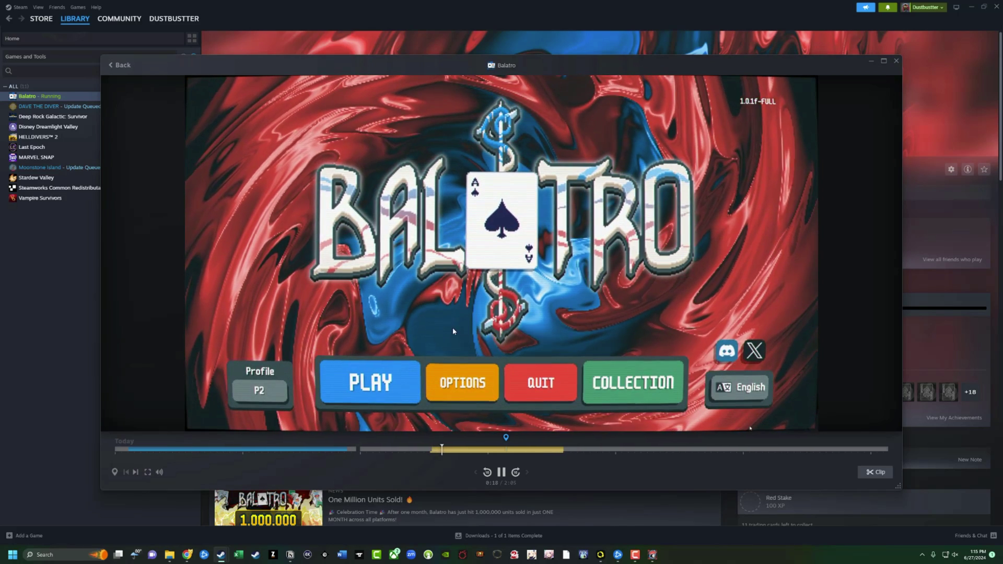
{"action": "left_click", "coordinate": [501, 473]}
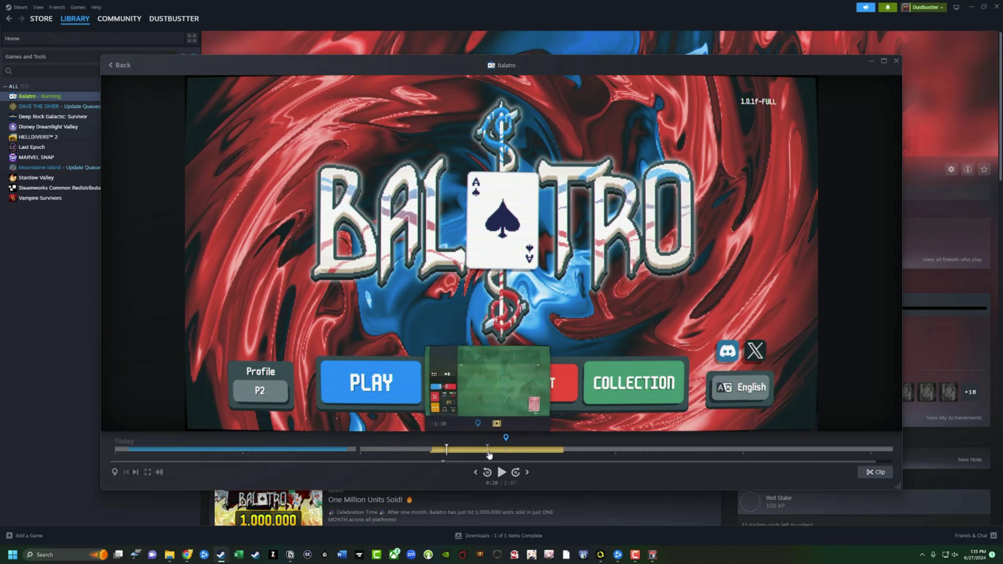
{"action": "left_click", "coordinate": [605, 451]}
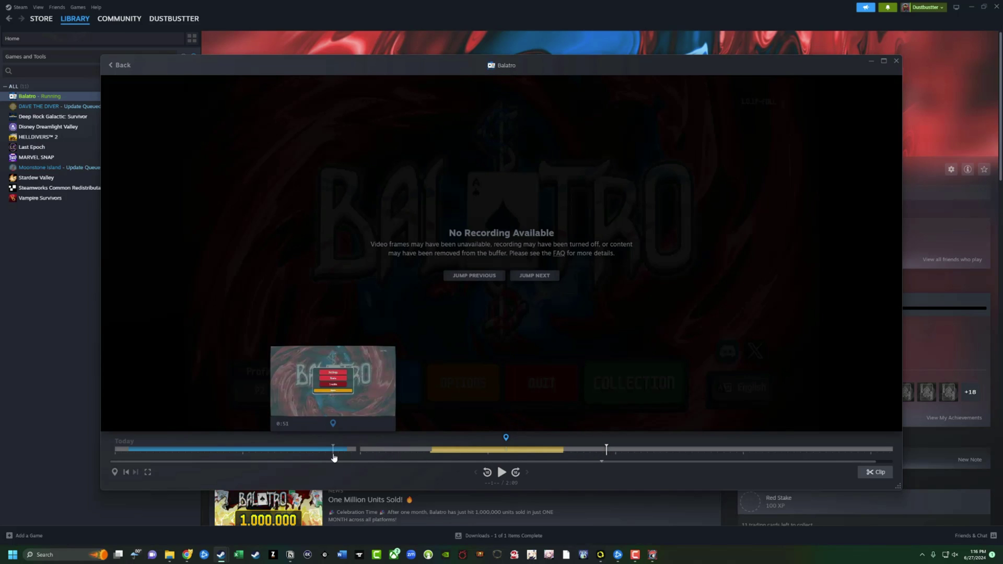
{"action": "left_click", "coordinate": [338, 459]}
{"action": "right_click", "coordinate": [336, 458]}
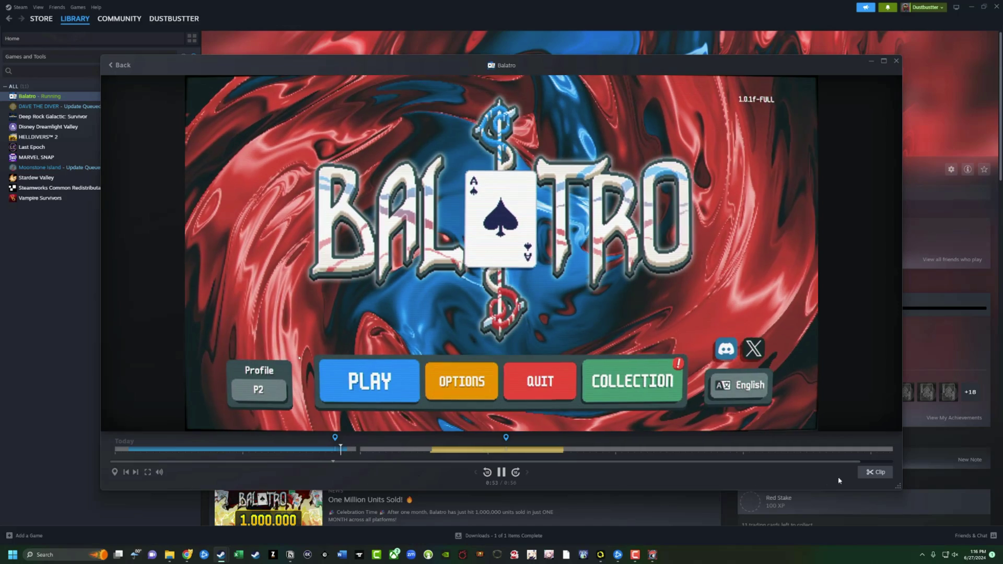
Preview making a clip from the background recording: check the save and share options, zoom to the clip range and leave without saving
{"action": "left_click", "coordinate": [876, 472]}
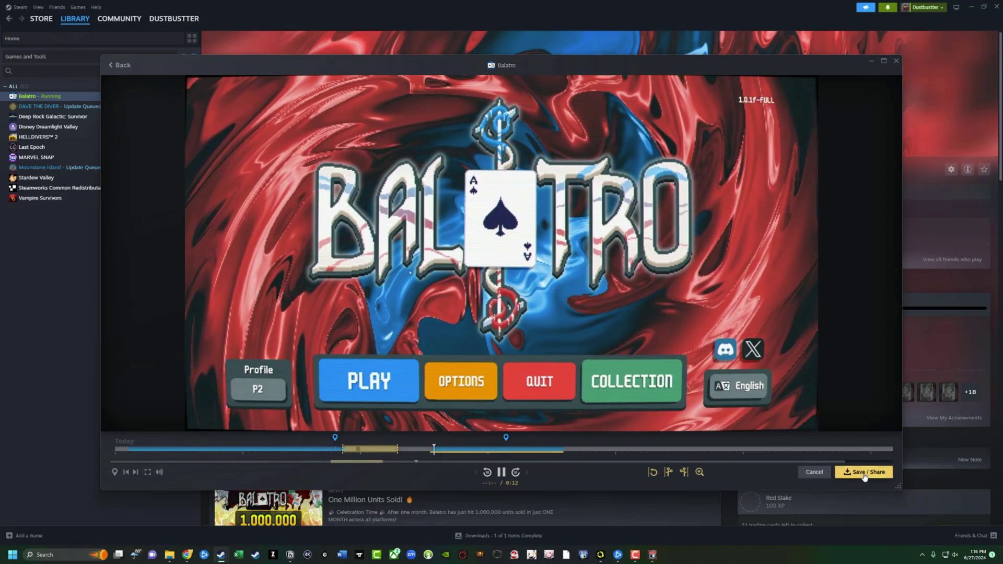
{"action": "left_click", "coordinate": [876, 473]}
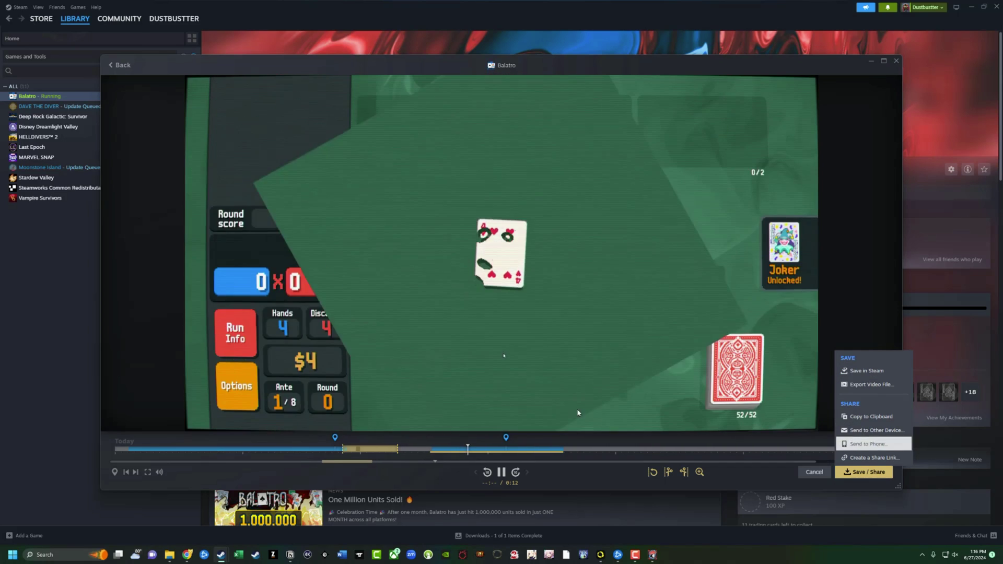
{"action": "left_click", "coordinate": [501, 472]}
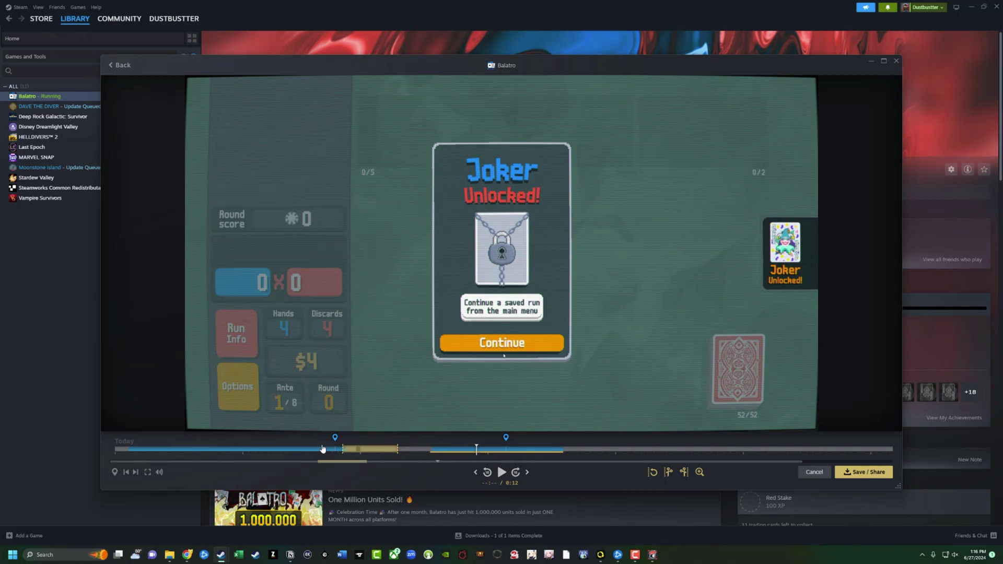
{"action": "left_click", "coordinate": [484, 450]}
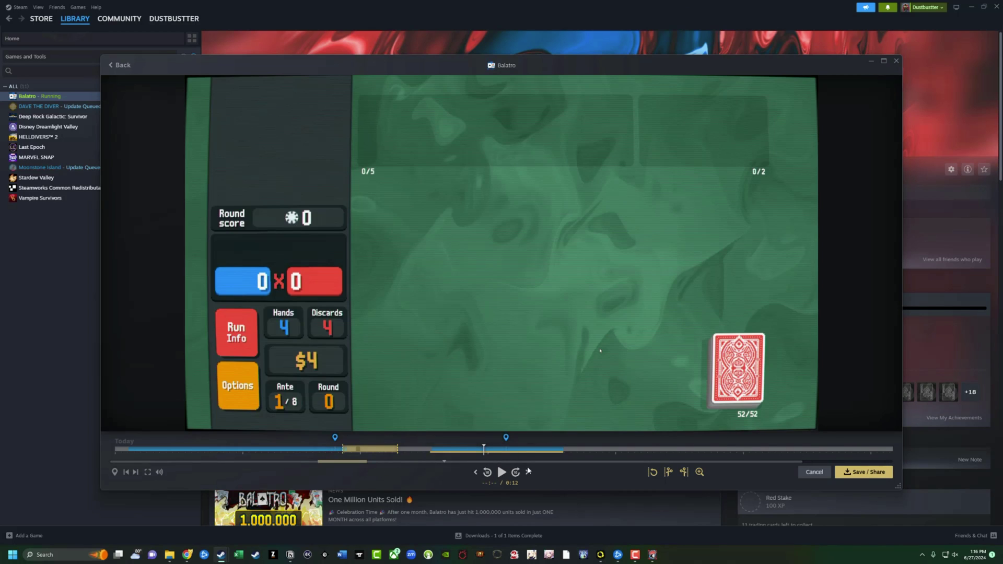
{"action": "left_click", "coordinate": [700, 473]}
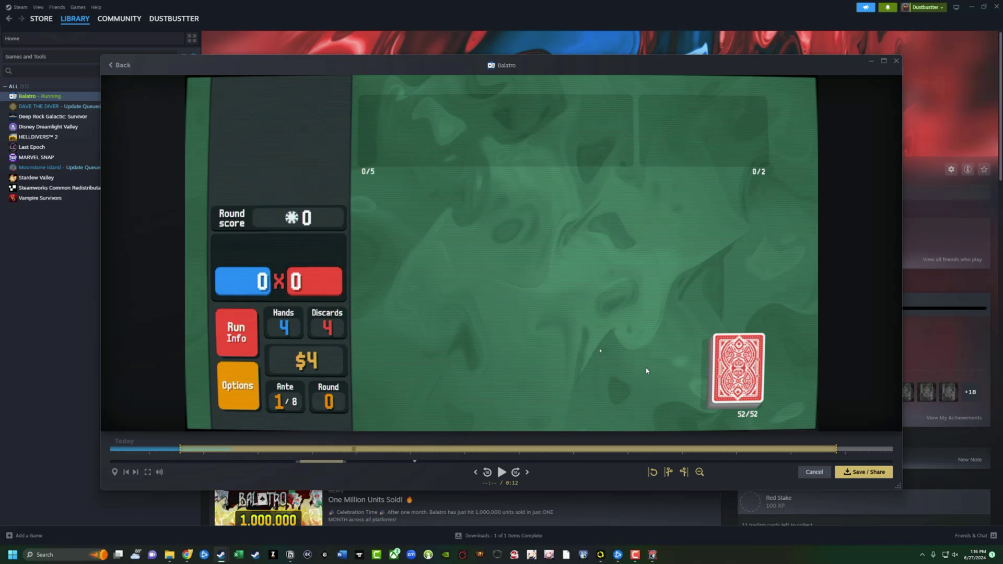
{"action": "left_click", "coordinate": [123, 66]}
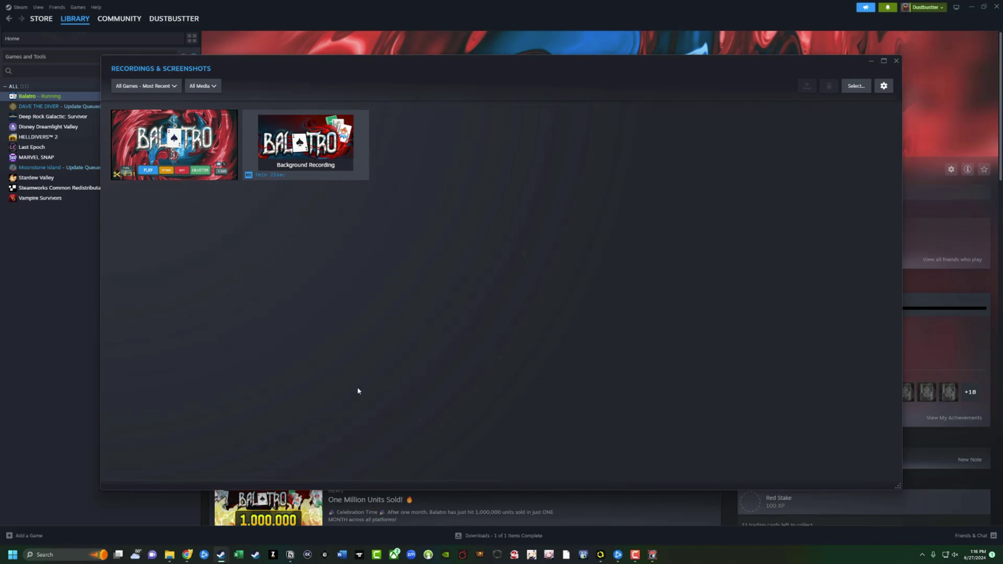
Review the game and media type filter choices in the recordings manager, keeping All Games - Most Recent and All Media
{"action": "left_click", "coordinate": [172, 88]}
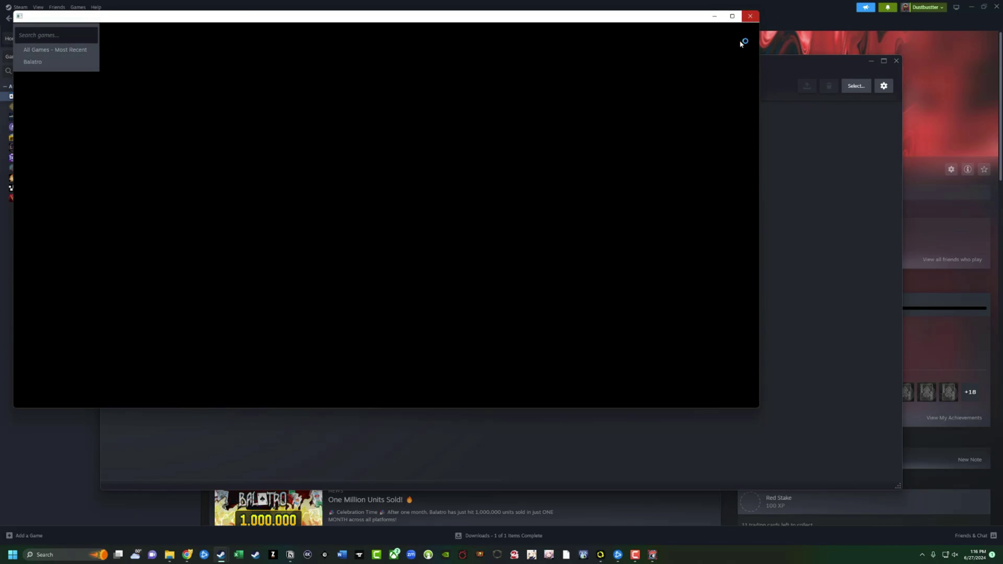
{"action": "left_click", "coordinate": [792, 210]}
{"action": "left_click", "coordinate": [204, 89]}
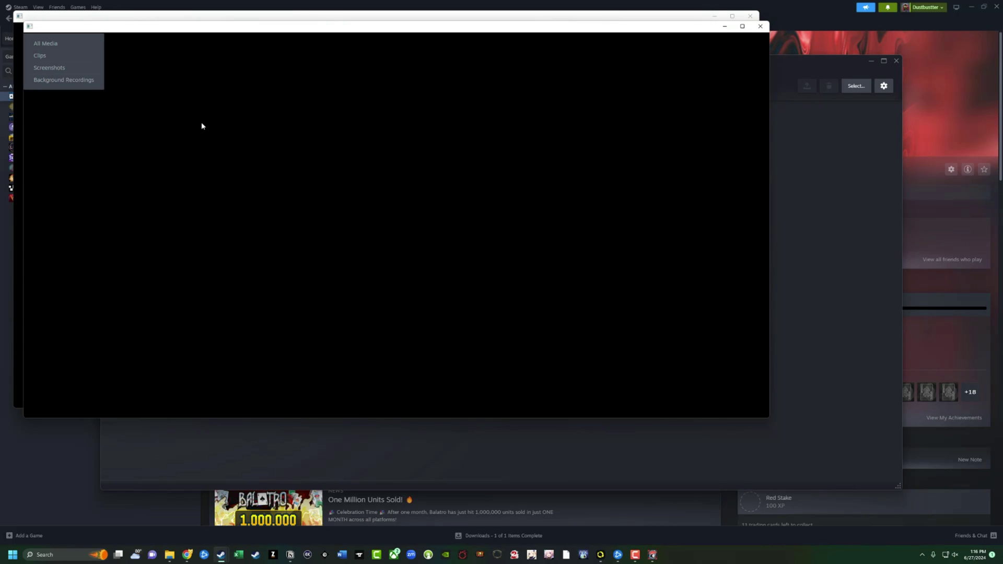
{"action": "left_click", "coordinate": [827, 280]}
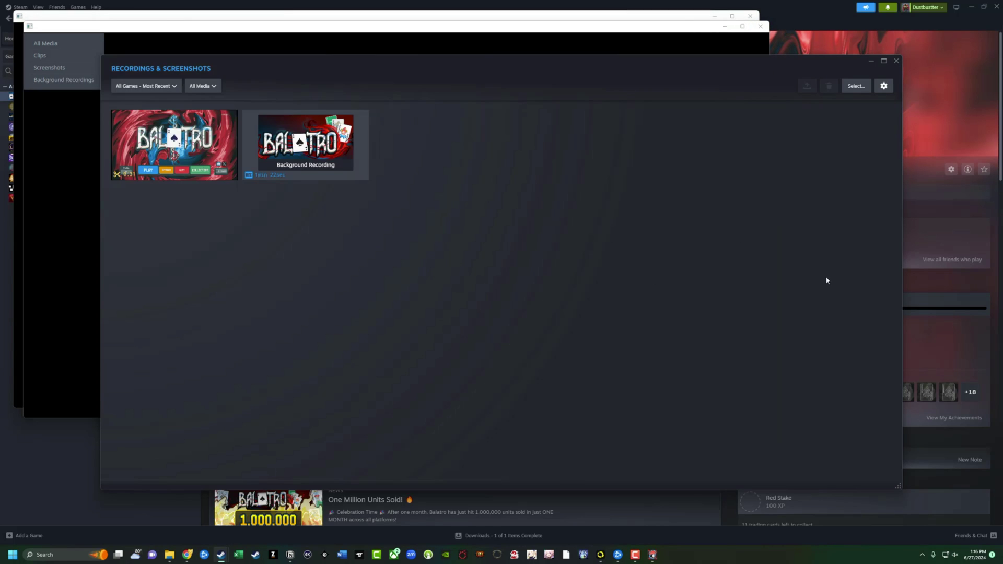
Try to delete the Balatro background recording from the recordings manager
{"action": "left_click", "coordinate": [856, 85]}
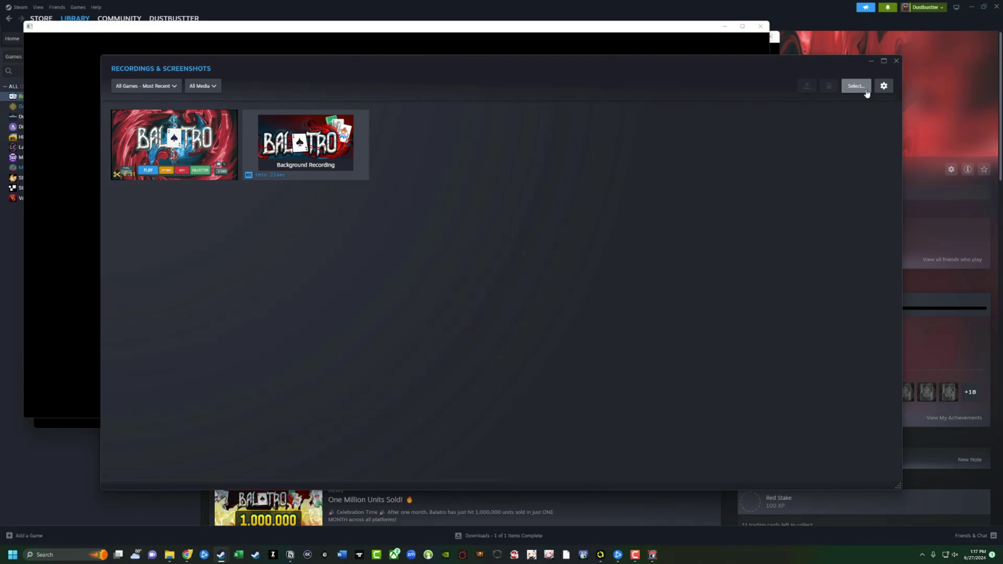
{"action": "left_click", "coordinate": [249, 117]}
{"action": "left_click", "coordinate": [792, 85]}
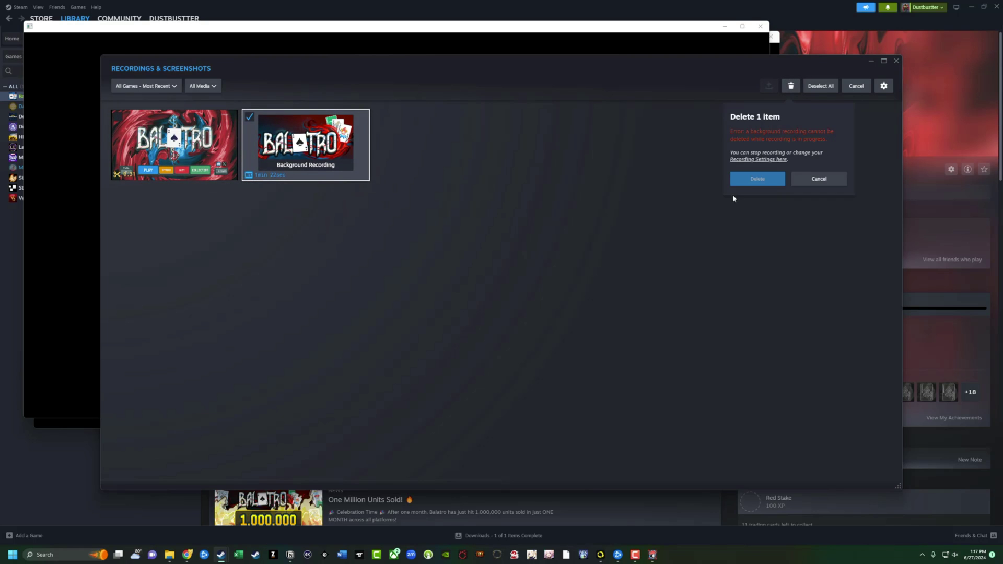
{"action": "left_click", "coordinate": [734, 180]}
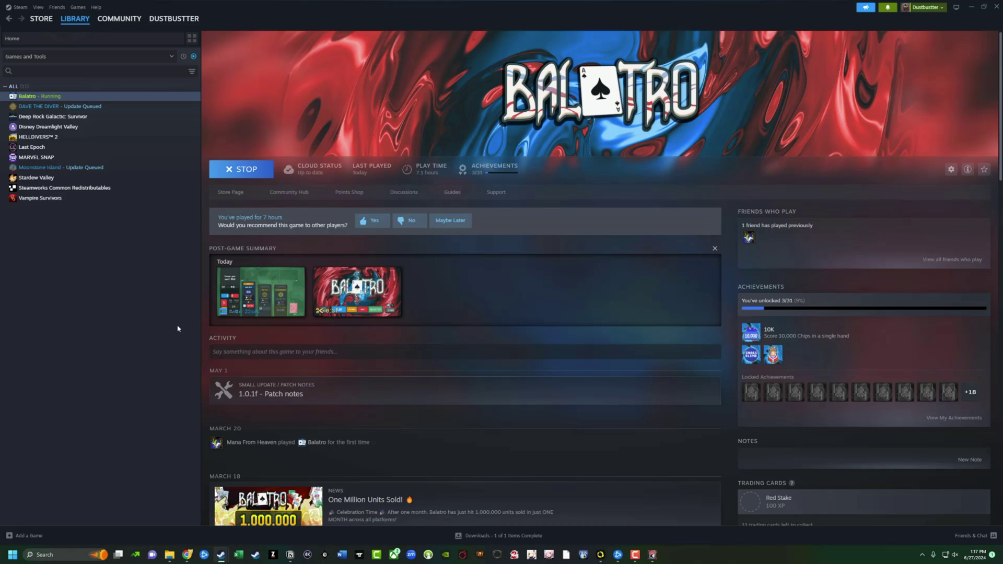
Check the recording mode in the Game Recording settings, keeping Record on demand, and close the settings
{"action": "left_click", "coordinate": [20, 8]}
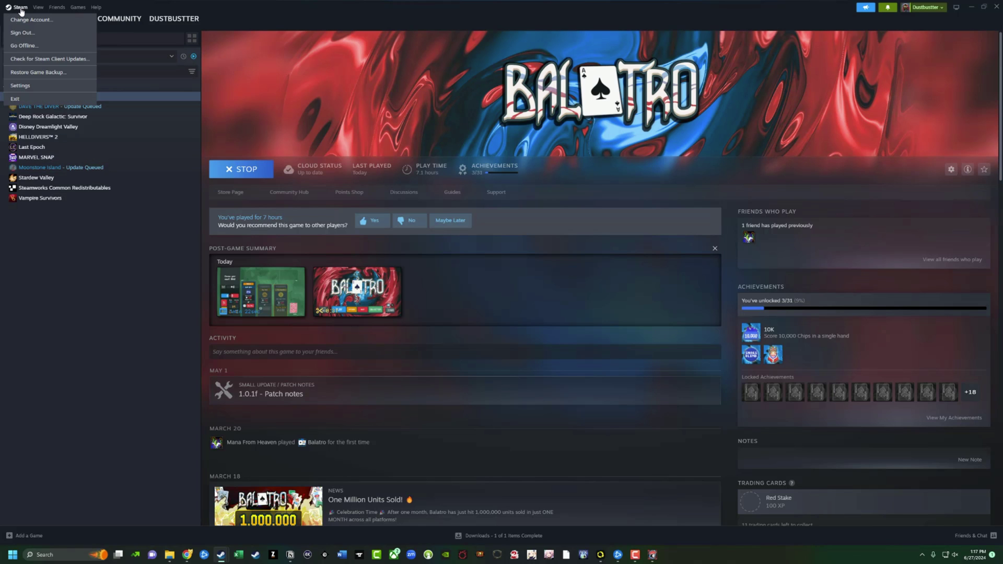
{"action": "left_click", "coordinate": [30, 86]}
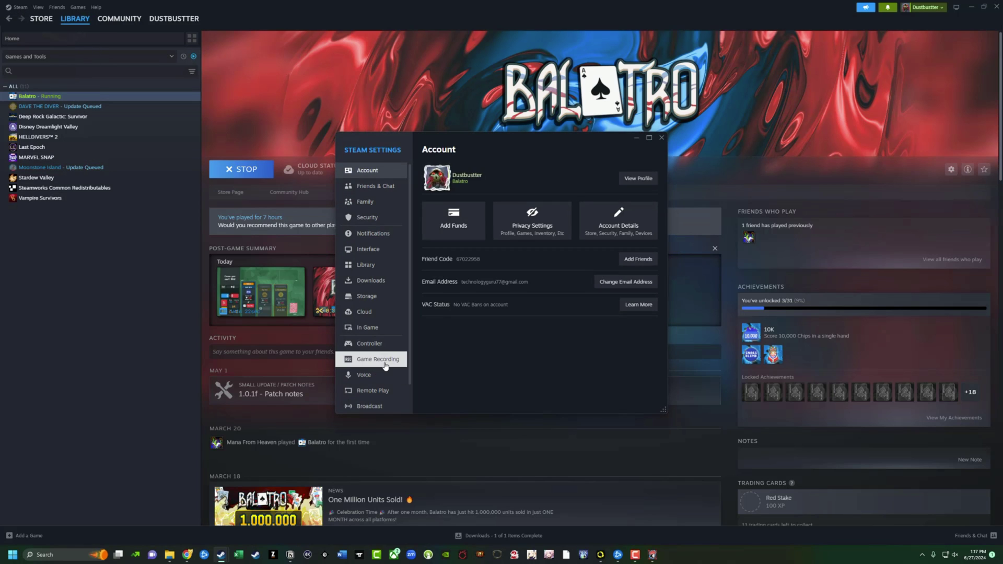
{"action": "left_click", "coordinate": [386, 366]}
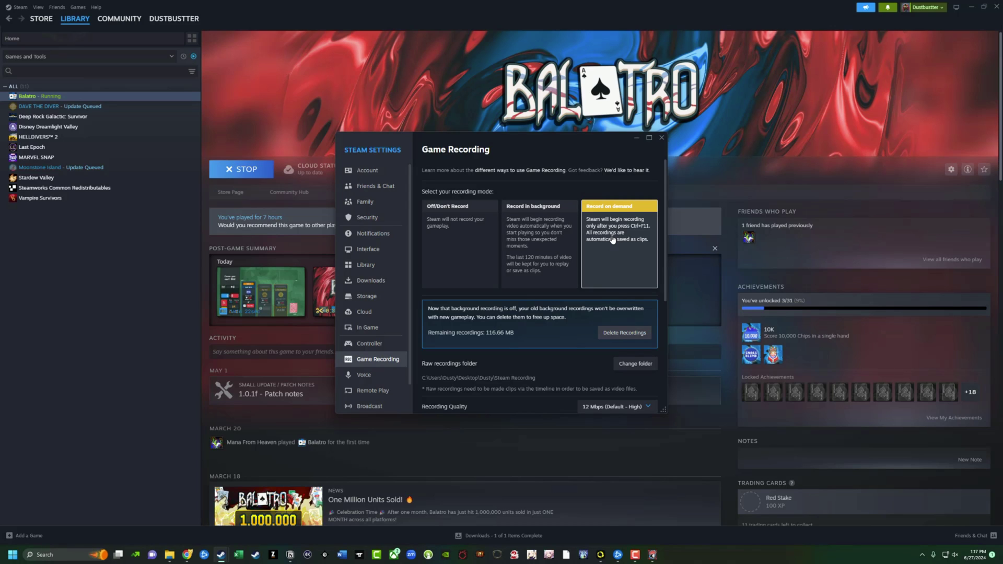
{"action": "left_click", "coordinate": [661, 138]}
Reopen the Recordings & Screenshots manager to look over the Balatro recordings, and close it again
{"action": "left_click", "coordinate": [38, 7]}
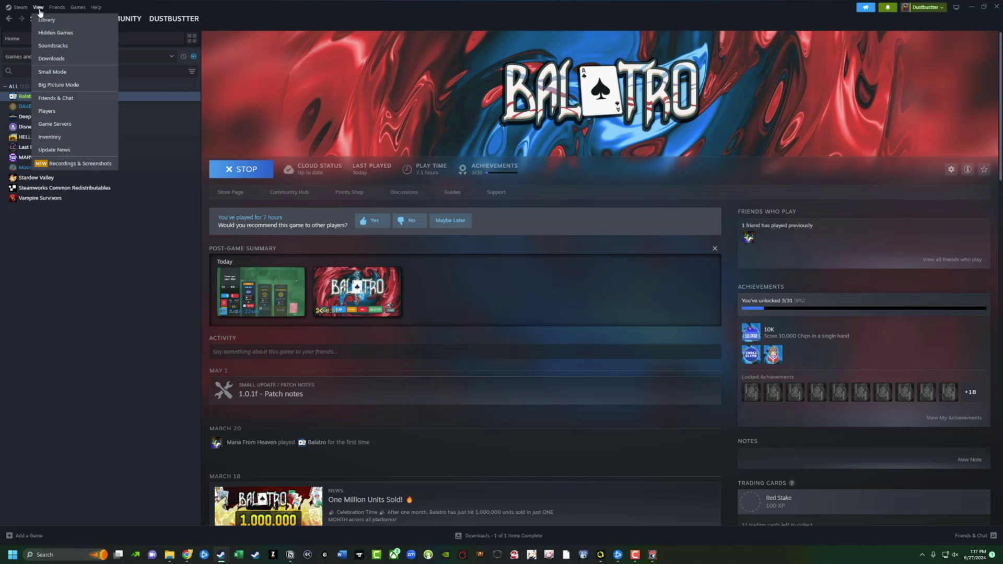
{"action": "left_click", "coordinate": [86, 164]}
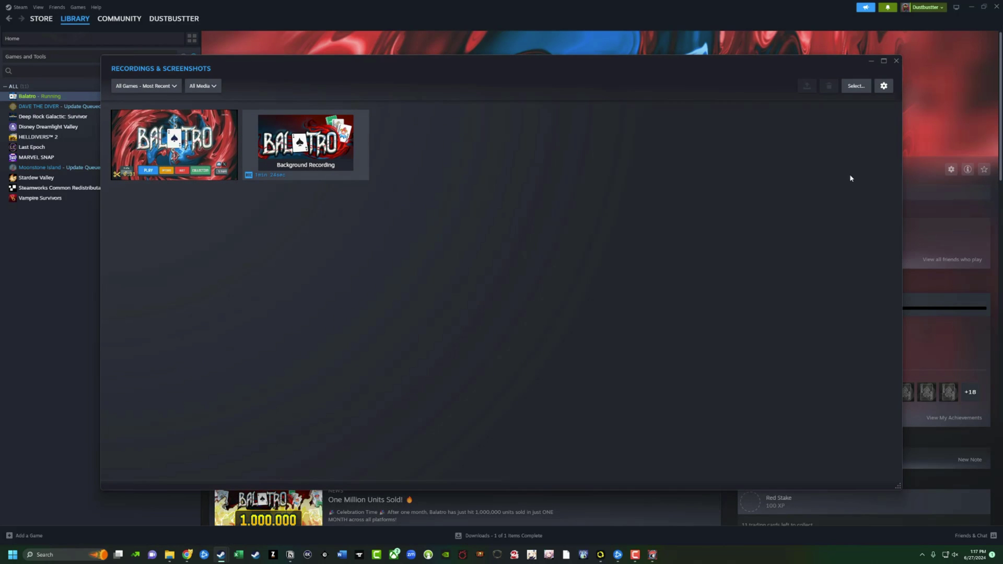
{"action": "left_click", "coordinate": [895, 61]}
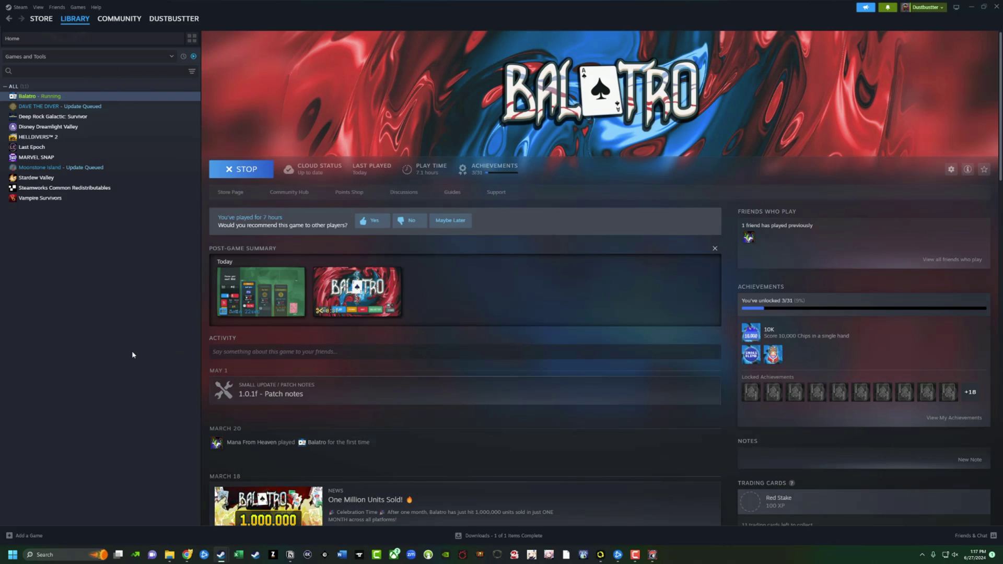